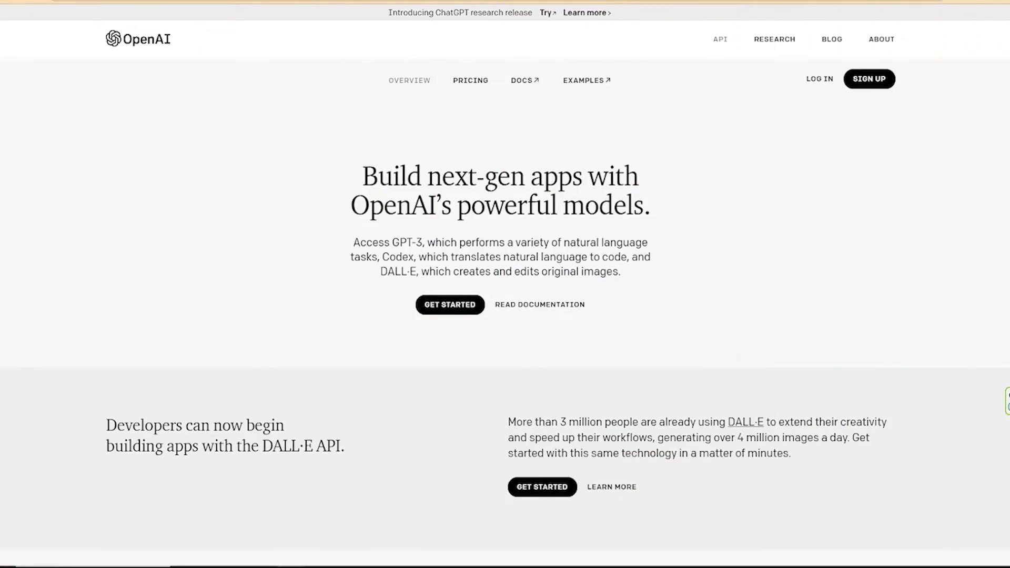
{"action": "scroll", "coordinate": [115, 205], "scroll_direction": "down", "scroll_amount": 1}
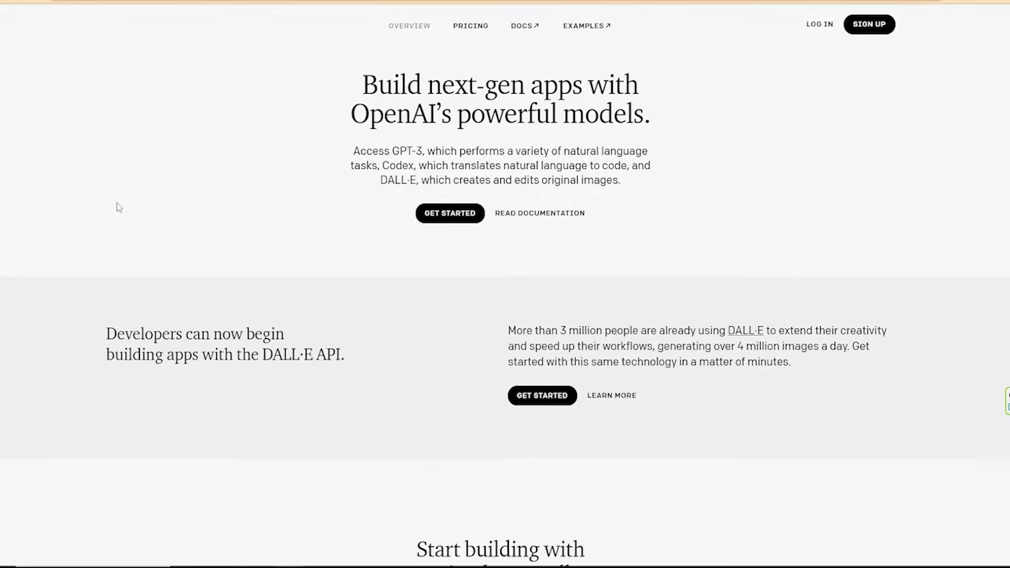
{"action": "scroll", "coordinate": [117, 204], "scroll_direction": "down", "scroll_amount": 1}
{"action": "scroll", "coordinate": [117, 203], "scroll_direction": "down", "scroll_amount": 3}
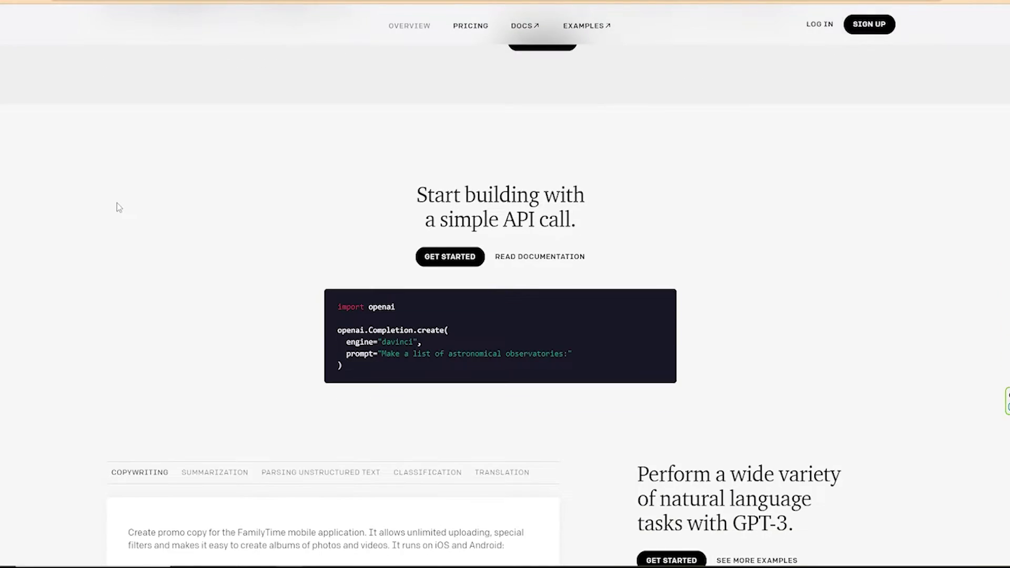
{"action": "scroll", "coordinate": [117, 204], "scroll_direction": "down", "scroll_amount": 2}
{"action": "scroll", "coordinate": [117, 202], "scroll_direction": "down", "scroll_amount": 1}
{"action": "scroll", "coordinate": [117, 204], "scroll_direction": "down", "scroll_amount": 2}
{"action": "scroll", "coordinate": [117, 203], "scroll_direction": "down", "scroll_amount": 1}
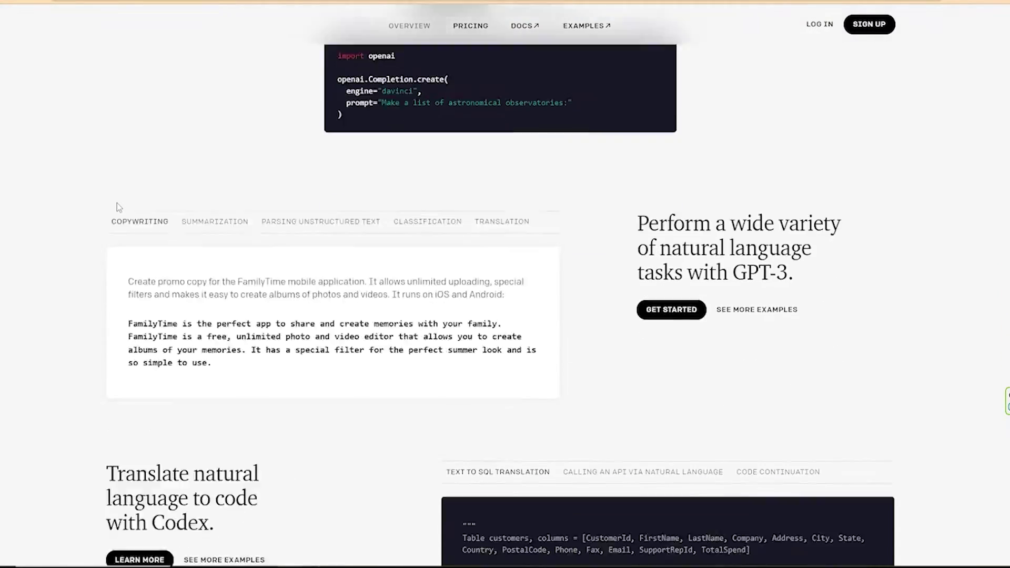
{"action": "scroll", "coordinate": [117, 203], "scroll_direction": "down", "scroll_amount": 2}
{"action": "scroll", "coordinate": [118, 203], "scroll_direction": "down", "scroll_amount": 2}
{"action": "scroll", "coordinate": [117, 202], "scroll_direction": "down", "scroll_amount": 1}
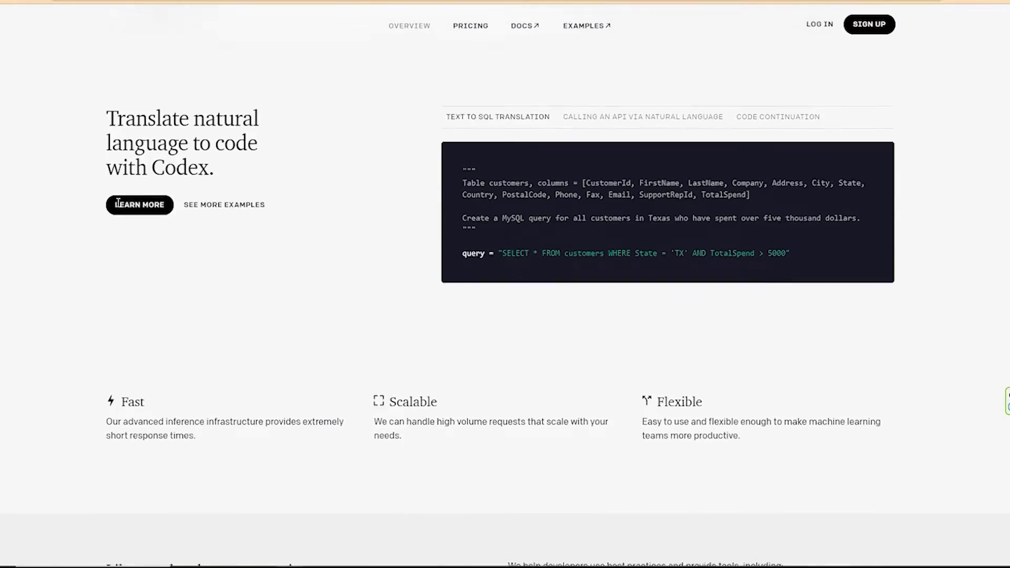
{"action": "scroll", "coordinate": [117, 203], "scroll_direction": "down", "scroll_amount": 2}
{"action": "scroll", "coordinate": [117, 203], "scroll_direction": "down", "scroll_amount": 1}
{"action": "scroll", "coordinate": [117, 203], "scroll_direction": "down", "scroll_amount": 2}
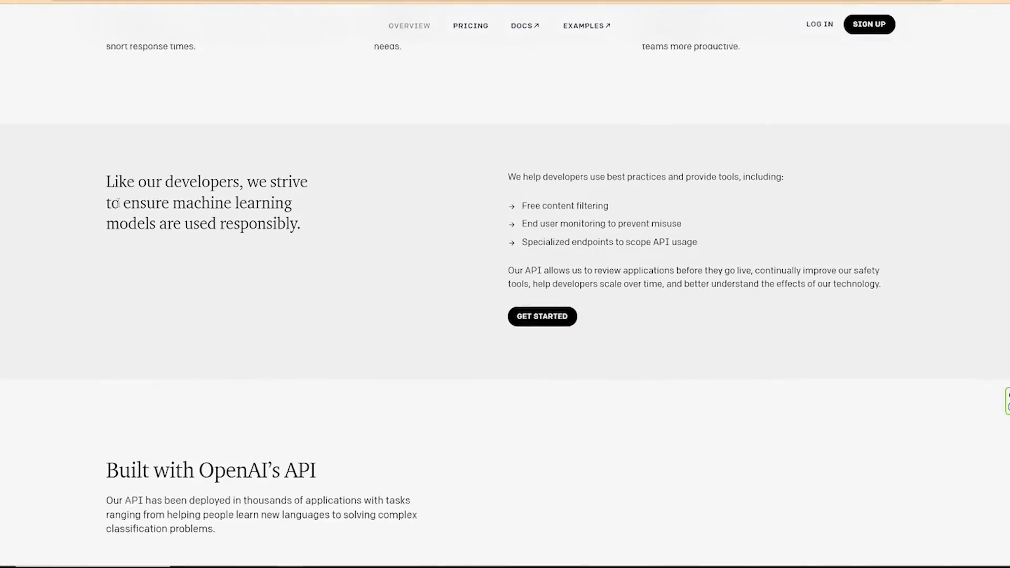
{"action": "scroll", "coordinate": [117, 203], "scroll_direction": "down", "scroll_amount": 1}
{"action": "scroll", "coordinate": [117, 203], "scroll_direction": "down", "scroll_amount": 1}
{"action": "scroll", "coordinate": [116, 203], "scroll_direction": "down", "scroll_amount": 1}
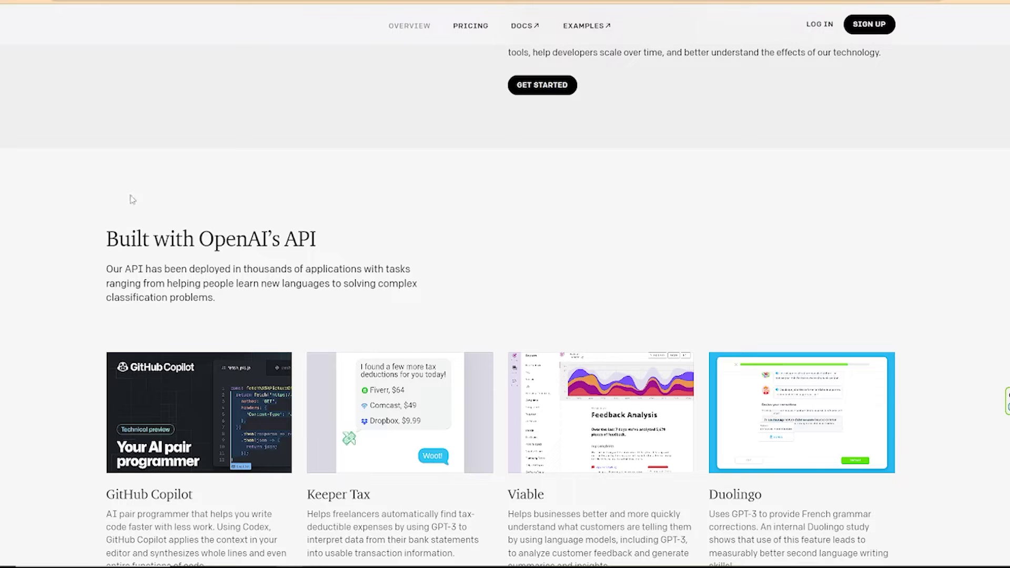
{"action": "scroll", "coordinate": [132, 200], "scroll_direction": "down", "scroll_amount": 1}
{"action": "scroll", "coordinate": [237, 317], "scroll_direction": "down", "scroll_amount": 1}
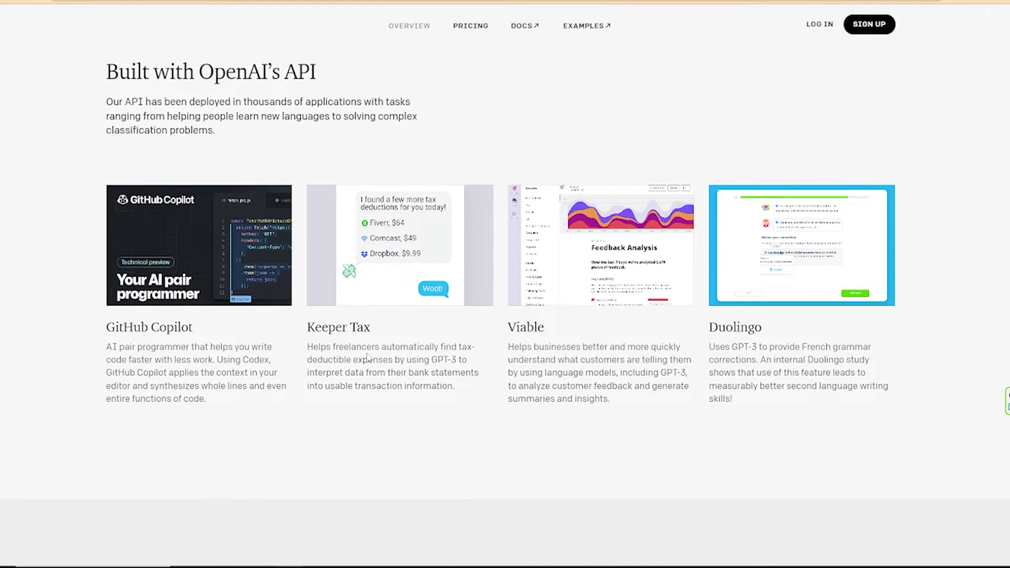
{"action": "scroll", "coordinate": [607, 353], "scroll_direction": "down", "scroll_amount": 1}
{"action": "scroll", "coordinate": [668, 372], "scroll_direction": "down", "scroll_amount": 1}
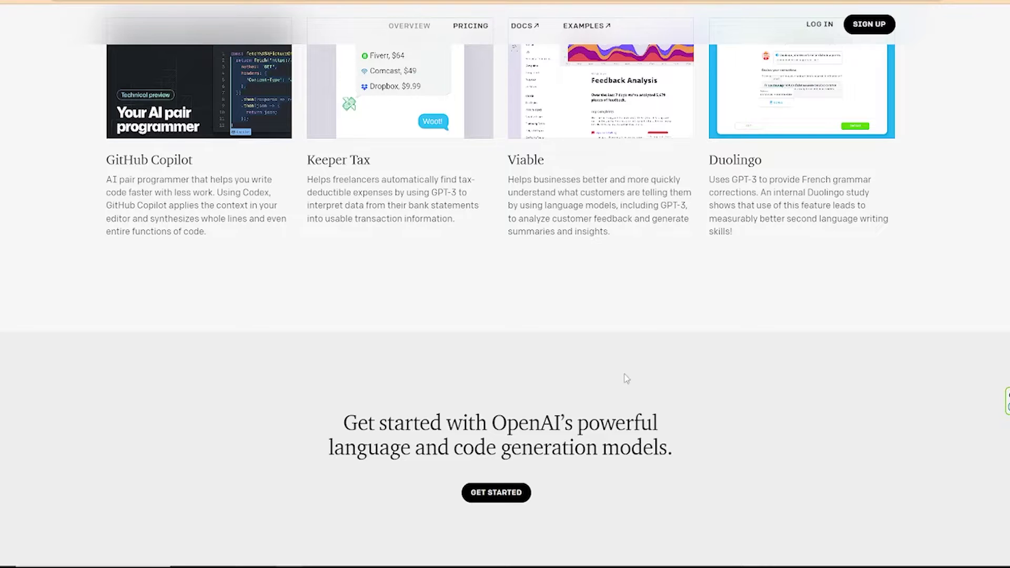
{"action": "scroll", "coordinate": [616, 399], "scroll_direction": "down", "scroll_amount": 2}
{"action": "scroll", "coordinate": [617, 398], "scroll_direction": "down", "scroll_amount": 2}
{"action": "scroll", "coordinate": [616, 399], "scroll_direction": "down", "scroll_amount": 1}
{"action": "scroll", "coordinate": [617, 399], "scroll_direction": "down", "scroll_amount": 1}
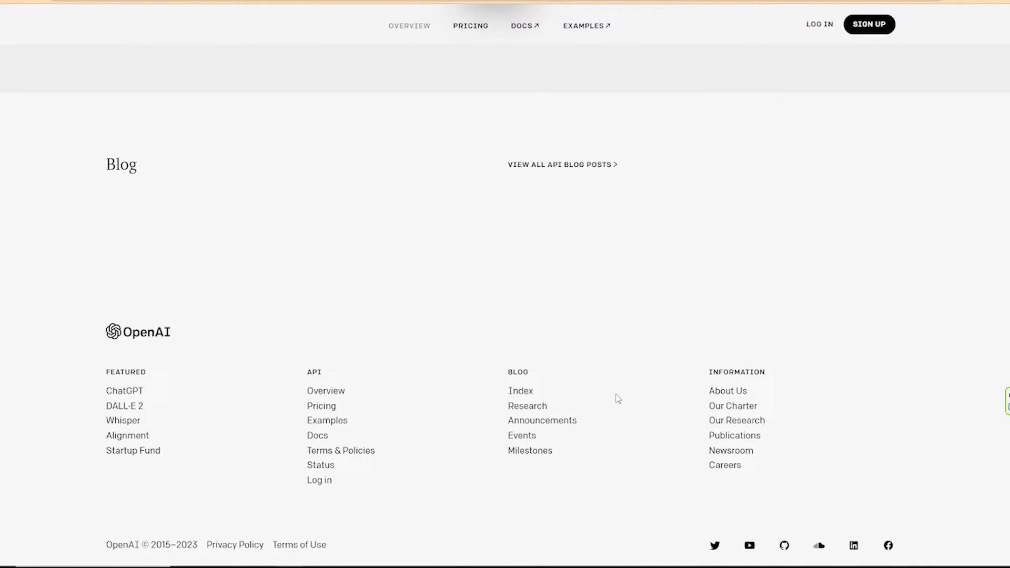
{"action": "scroll", "coordinate": [617, 398], "scroll_direction": "up", "scroll_amount": 1}
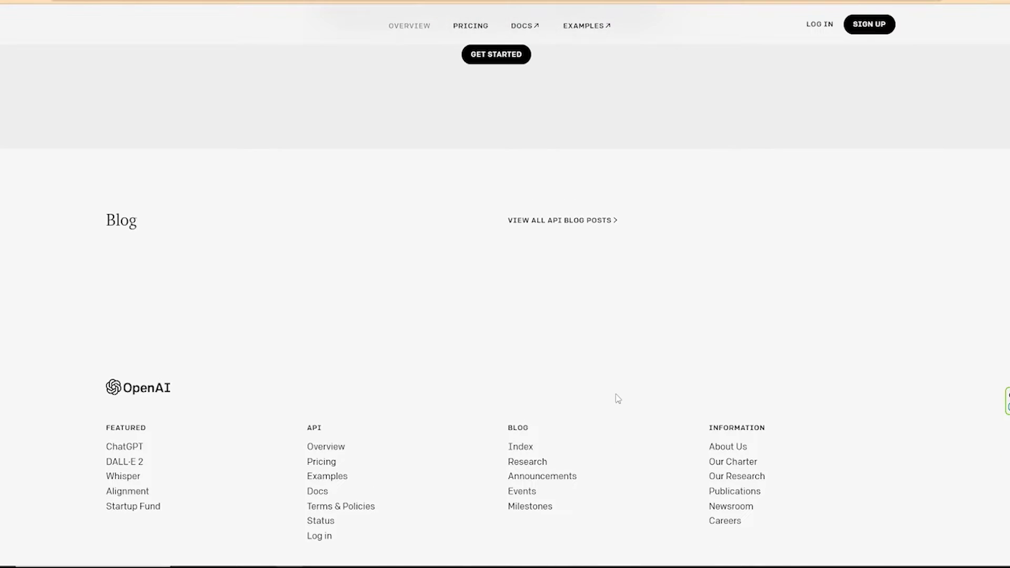
Step: Browse an OpenAI research article, then load openai.com and open its API overview page
{"action": "left_click", "coordinate": [719, 478]}
{"action": "scroll", "coordinate": [496, 376], "scroll_direction": "down", "scroll_amount": 1}
{"action": "scroll", "coordinate": [497, 377], "scroll_direction": "down", "scroll_amount": 2}
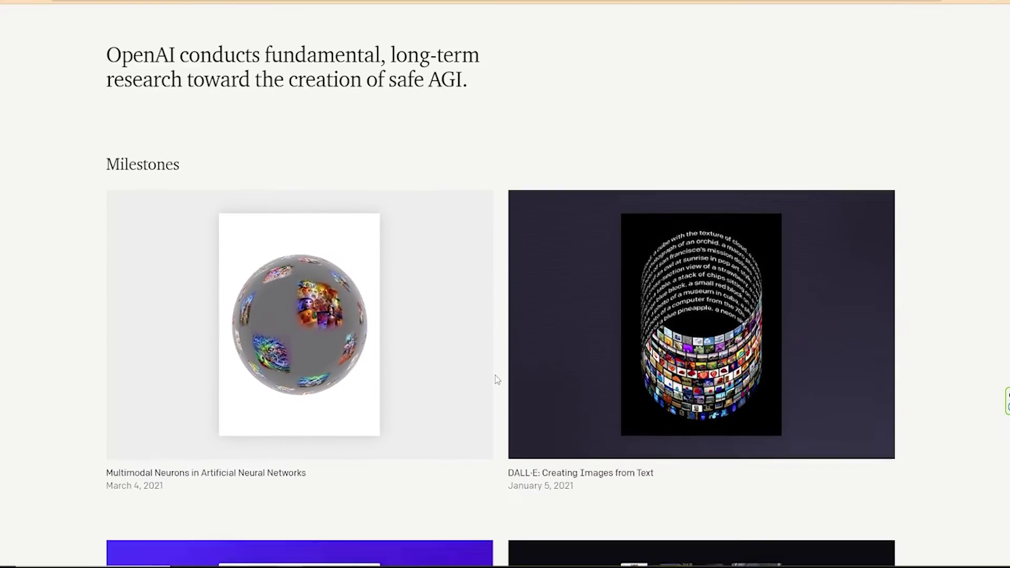
{"action": "scroll", "coordinate": [485, 367], "scroll_direction": "down", "scroll_amount": 2}
{"action": "scroll", "coordinate": [483, 360], "scroll_direction": "down", "scroll_amount": 2}
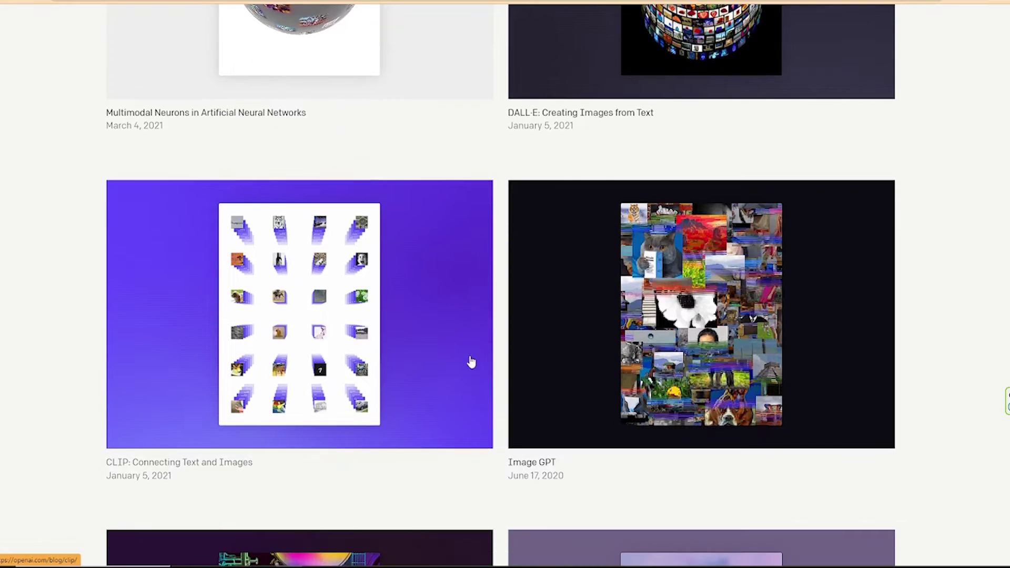
{"action": "scroll", "coordinate": [456, 384], "scroll_direction": "down", "scroll_amount": 1}
{"action": "scroll", "coordinate": [566, 298], "scroll_direction": "down", "scroll_amount": 1}
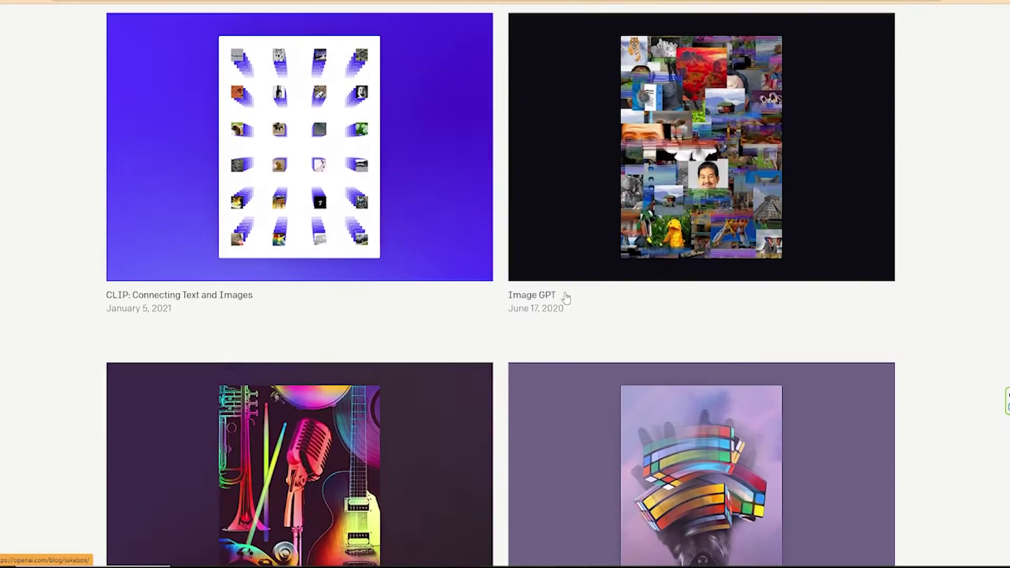
{"action": "scroll", "coordinate": [505, 321], "scroll_direction": "down", "scroll_amount": 2}
{"action": "scroll", "coordinate": [424, 374], "scroll_direction": "down", "scroll_amount": 1}
{"action": "scroll", "coordinate": [426, 374], "scroll_direction": "down", "scroll_amount": 1}
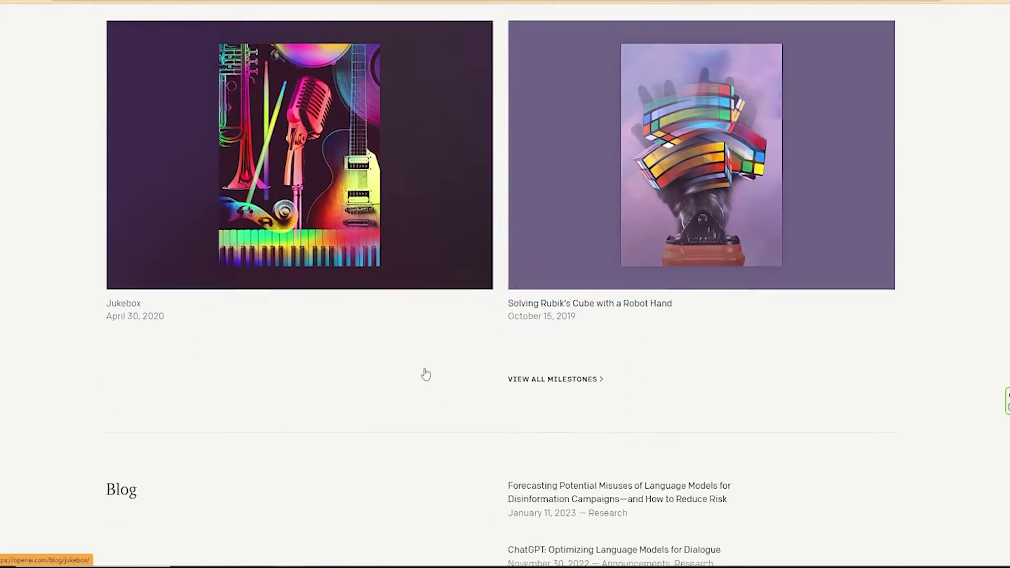
{"action": "scroll", "coordinate": [426, 374], "scroll_direction": "up", "scroll_amount": 2}
{"action": "scroll", "coordinate": [422, 372], "scroll_direction": "up", "scroll_amount": 2}
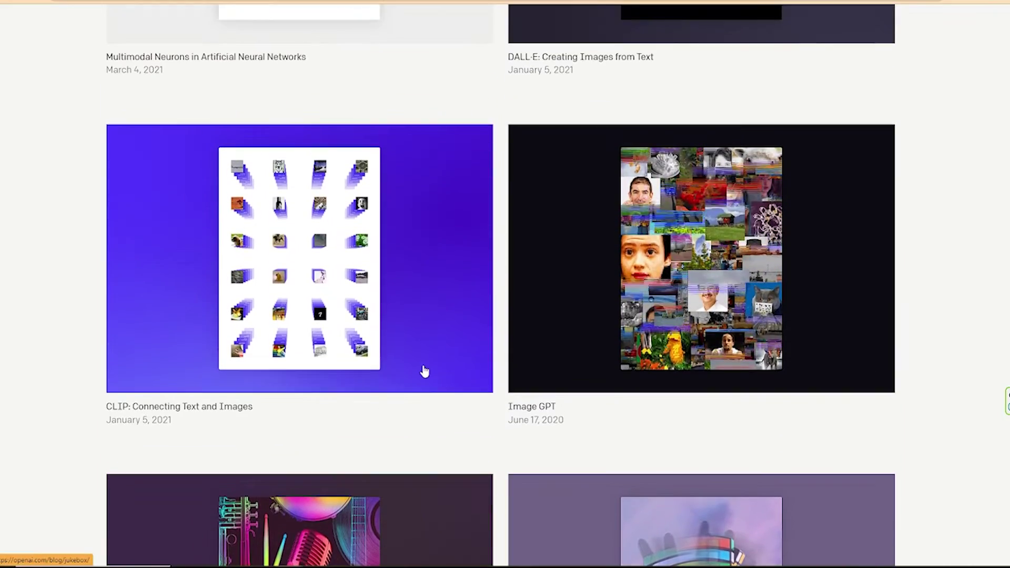
{"action": "scroll", "coordinate": [445, 420], "scroll_direction": "up", "scroll_amount": 2}
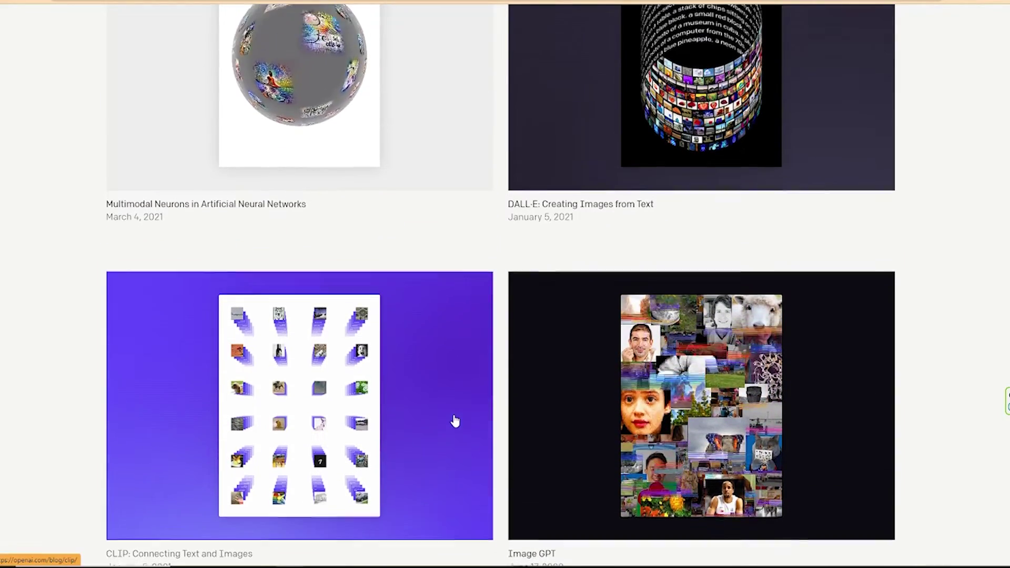
{"action": "scroll", "coordinate": [454, 420], "scroll_direction": "up", "scroll_amount": 2}
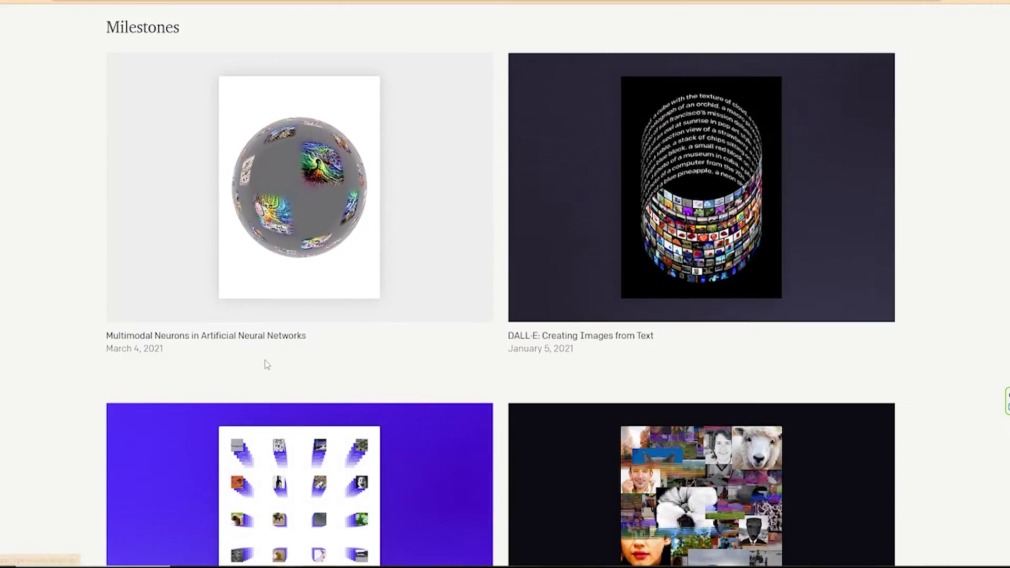
{"action": "left_click", "coordinate": [278, 337]}
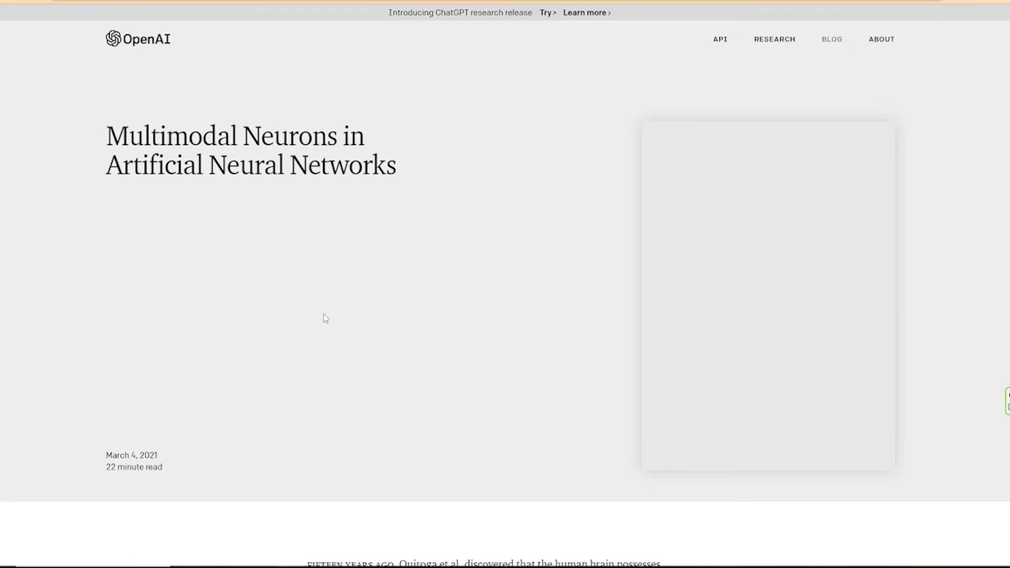
{"action": "scroll", "coordinate": [324, 319], "scroll_direction": "down", "scroll_amount": 1}
{"action": "scroll", "coordinate": [326, 317], "scroll_direction": "down", "scroll_amount": 2}
{"action": "scroll", "coordinate": [327, 318], "scroll_direction": "down", "scroll_amount": 3}
{"action": "scroll", "coordinate": [327, 320], "scroll_direction": "down", "scroll_amount": 1}
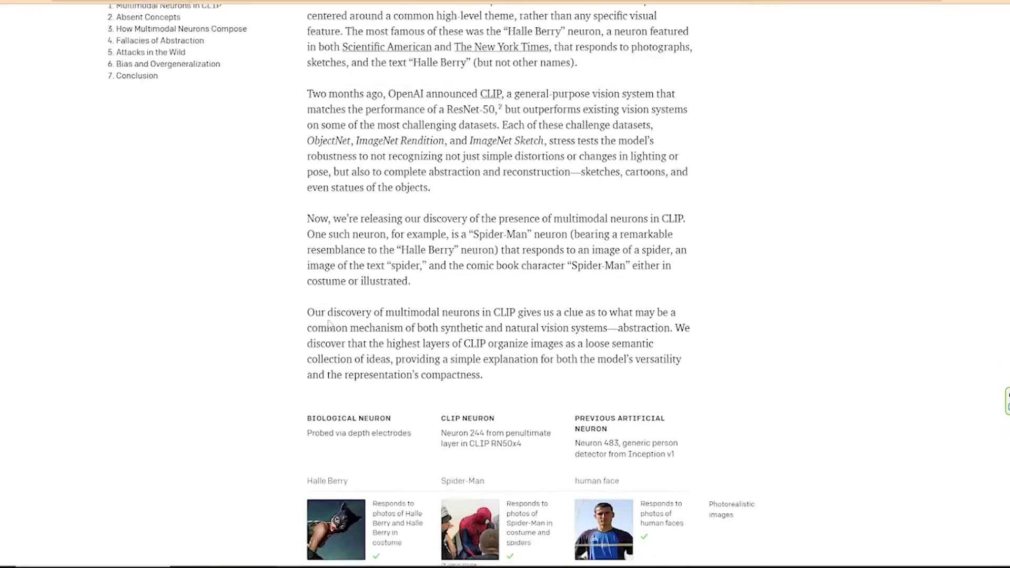
{"action": "scroll", "coordinate": [328, 322], "scroll_direction": "down", "scroll_amount": 2}
{"action": "scroll", "coordinate": [329, 324], "scroll_direction": "down", "scroll_amount": 1}
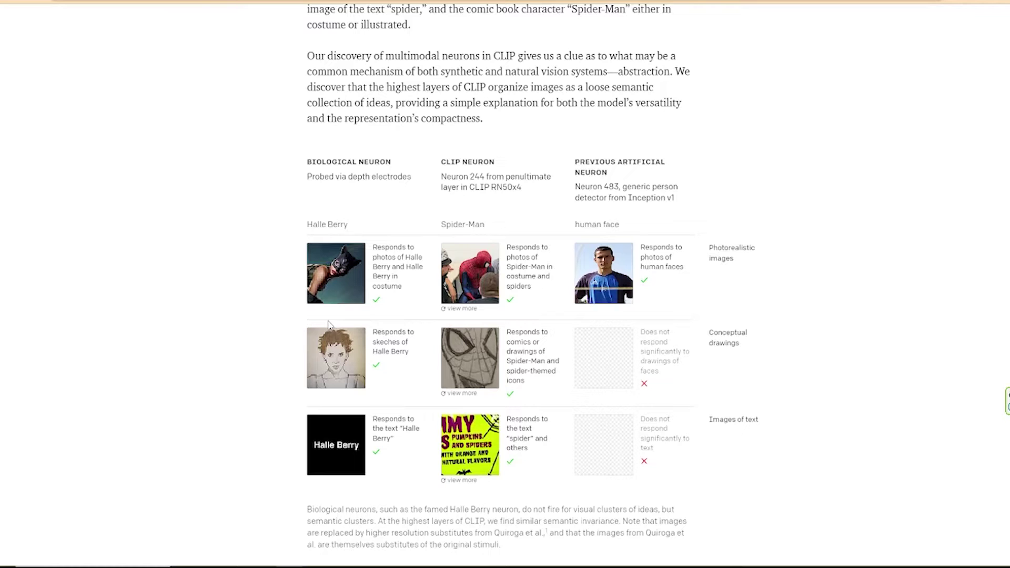
{"action": "scroll", "coordinate": [329, 324], "scroll_direction": "down", "scroll_amount": 1}
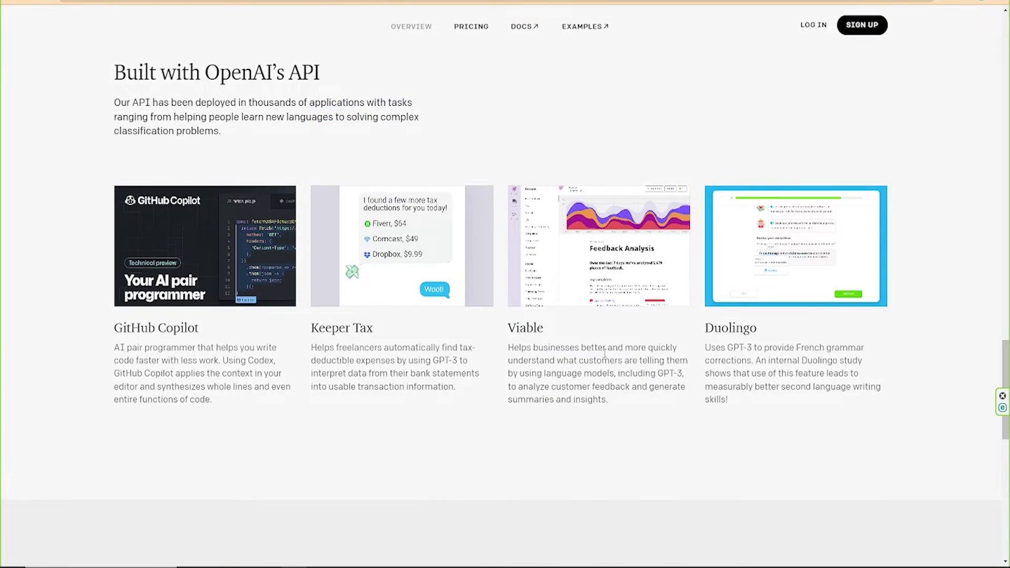
{"action": "scroll", "coordinate": [606, 355], "scroll_direction": "down", "scroll_amount": 2}
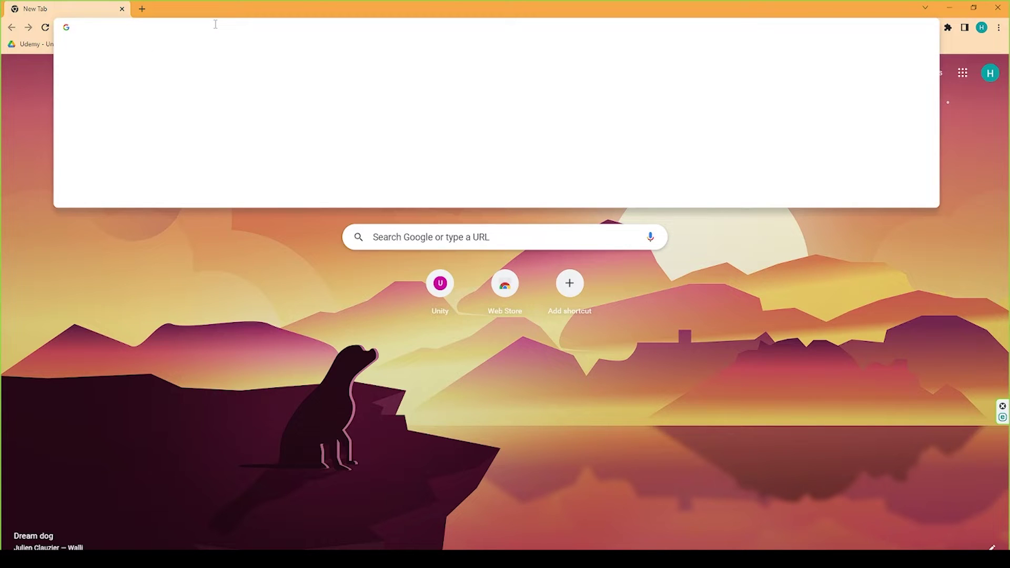
{"action": "type", "text": "openai.com"}
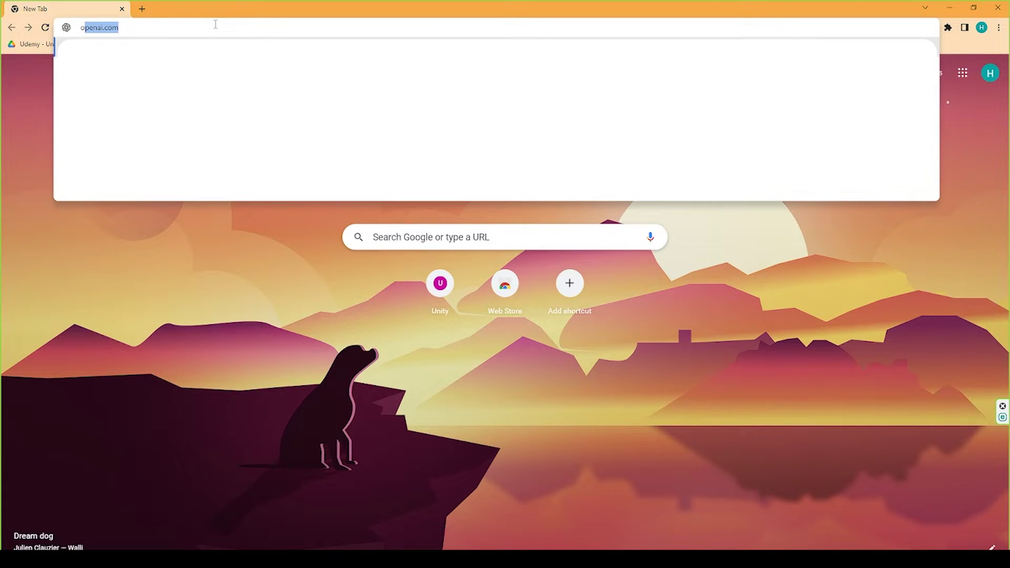
{"action": "key", "text": "Return"}
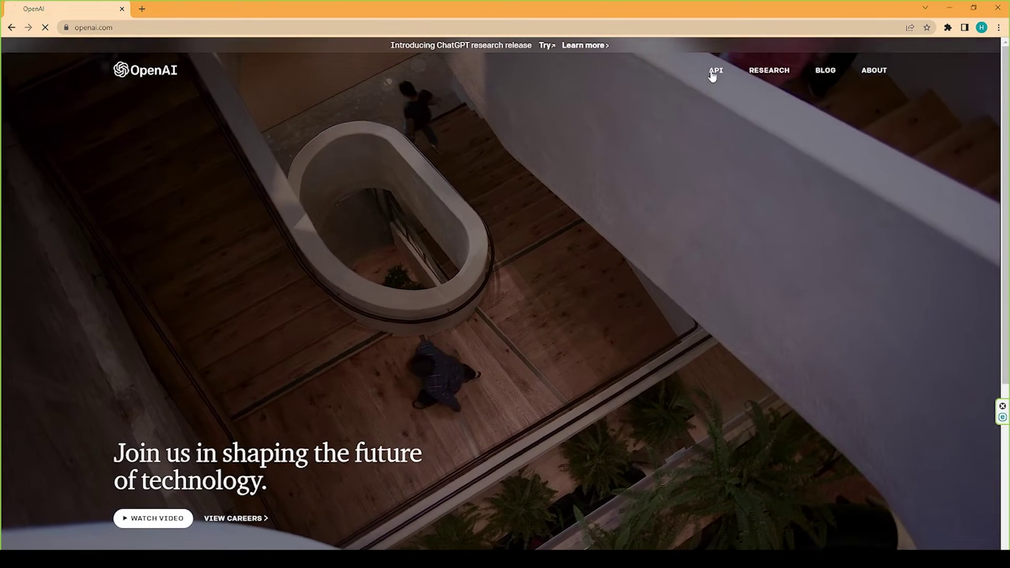
{"action": "left_click", "coordinate": [715, 71]}
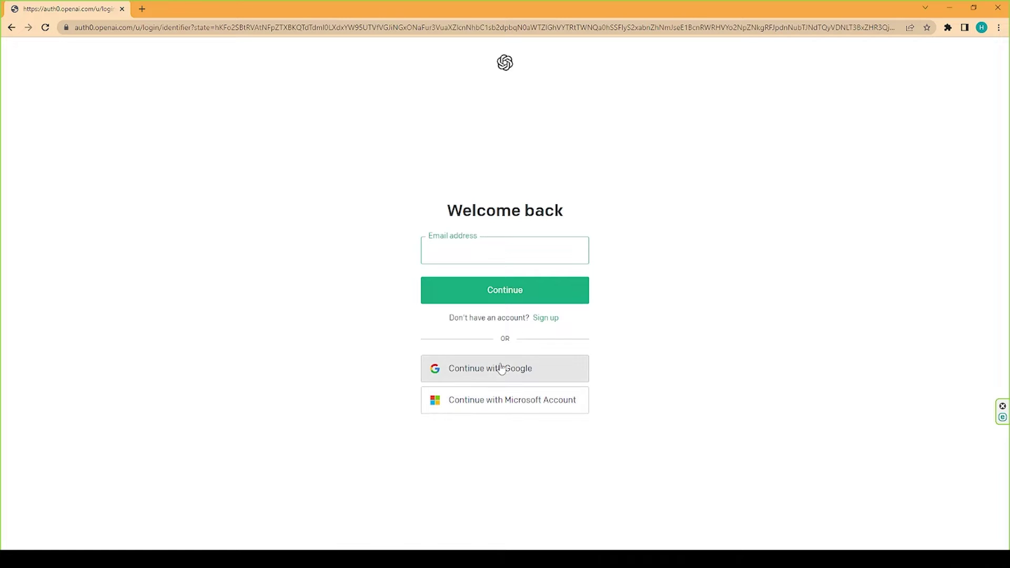
Step: Sign in to OpenAI with 'Continue with Google'
{"action": "left_click", "coordinate": [502, 370]}
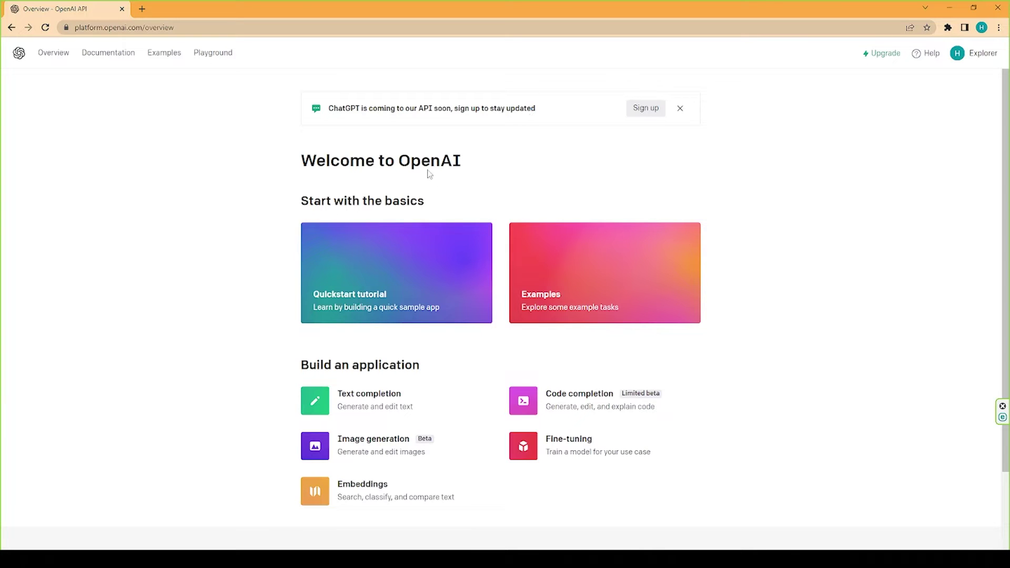
{"action": "scroll", "coordinate": [861, 170], "scroll_direction": "down", "scroll_amount": 2}
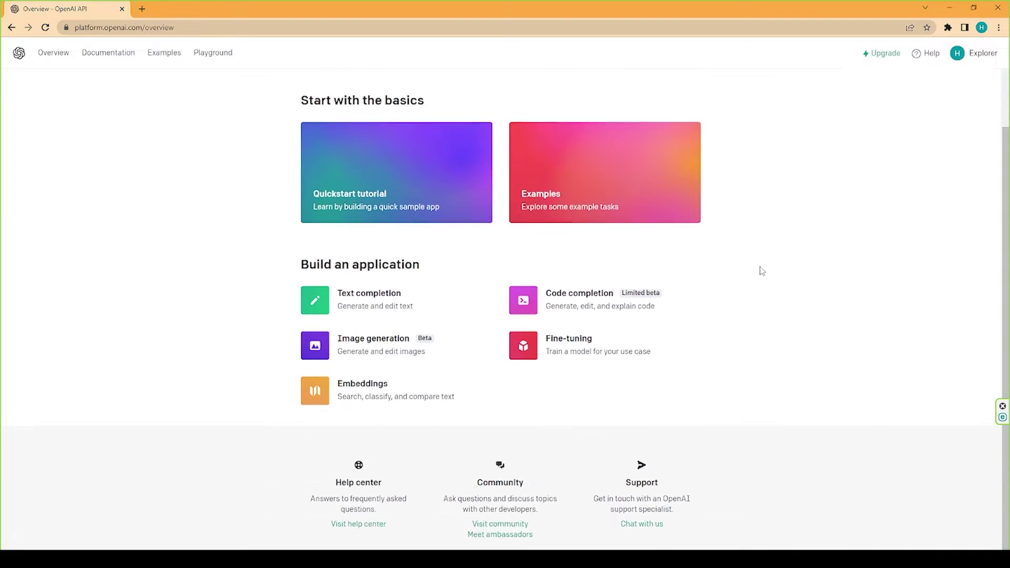
{"action": "scroll", "coordinate": [790, 236], "scroll_direction": "up", "scroll_amount": 2}
Step: From the account's API keys page, create a new secret key, copy it, and dismiss the notice
{"action": "left_click", "coordinate": [958, 56]}
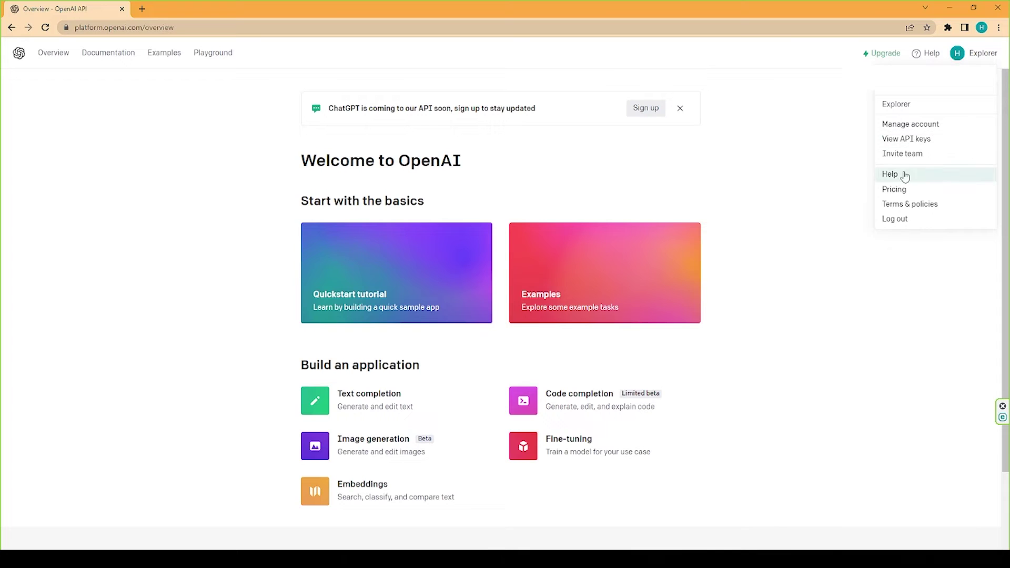
{"action": "left_click", "coordinate": [908, 141]}
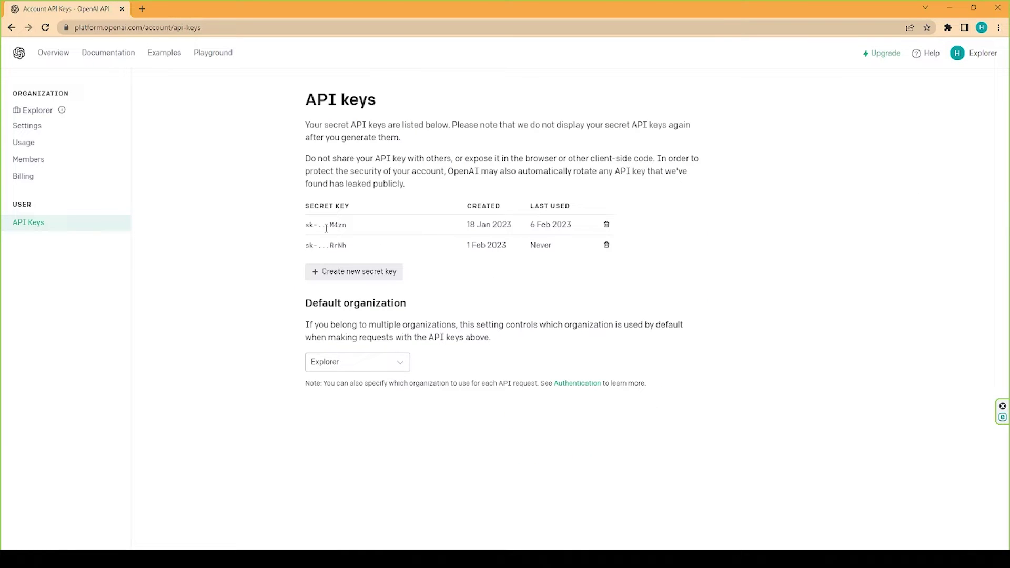
{"action": "left_click_drag", "start_coordinate": [306, 247], "coordinate": [333, 246]}
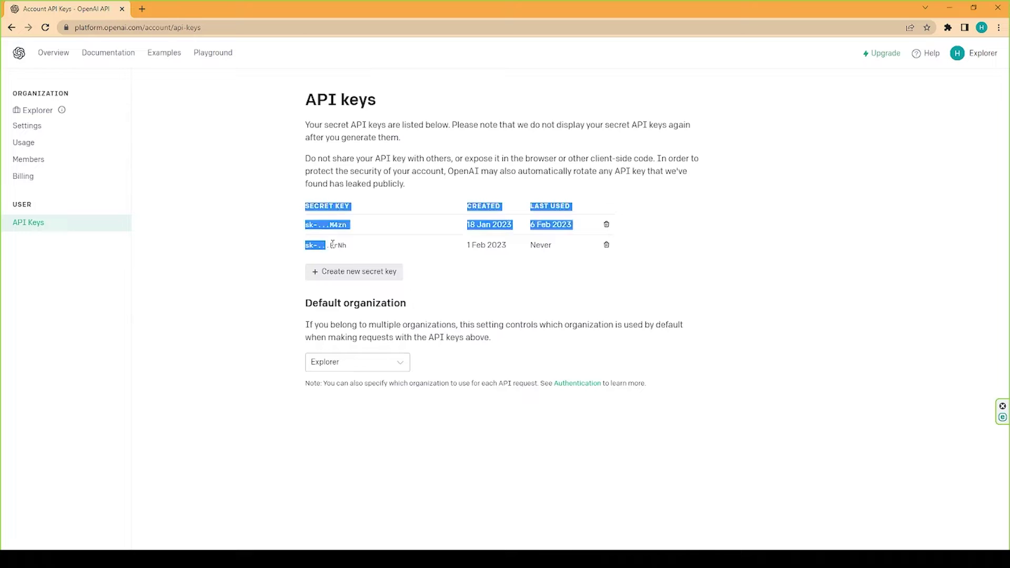
{"action": "left_click", "coordinate": [430, 284]}
{"action": "left_click", "coordinate": [374, 276]}
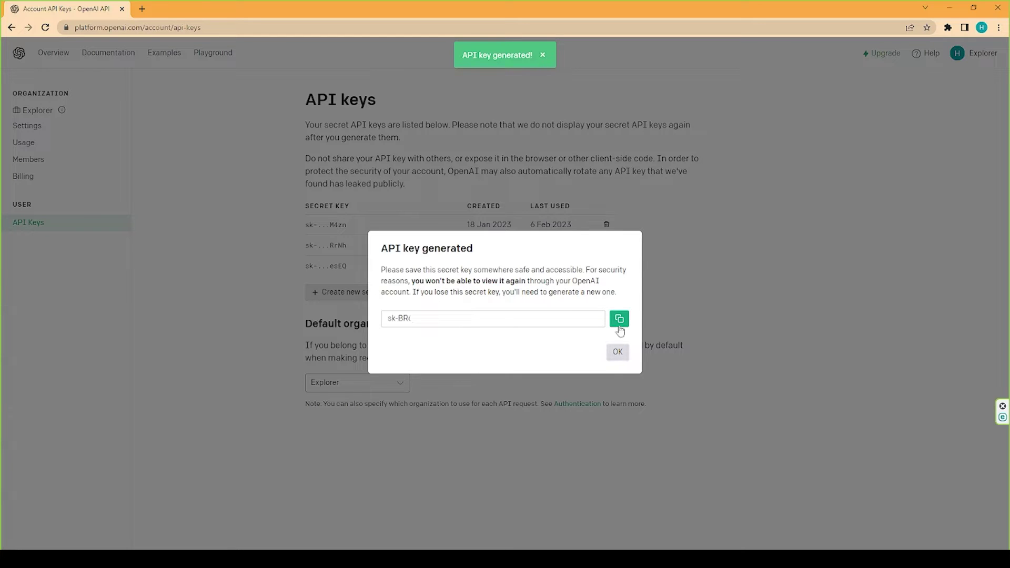
{"action": "left_click", "coordinate": [620, 319]}
{"action": "left_click", "coordinate": [622, 356]}
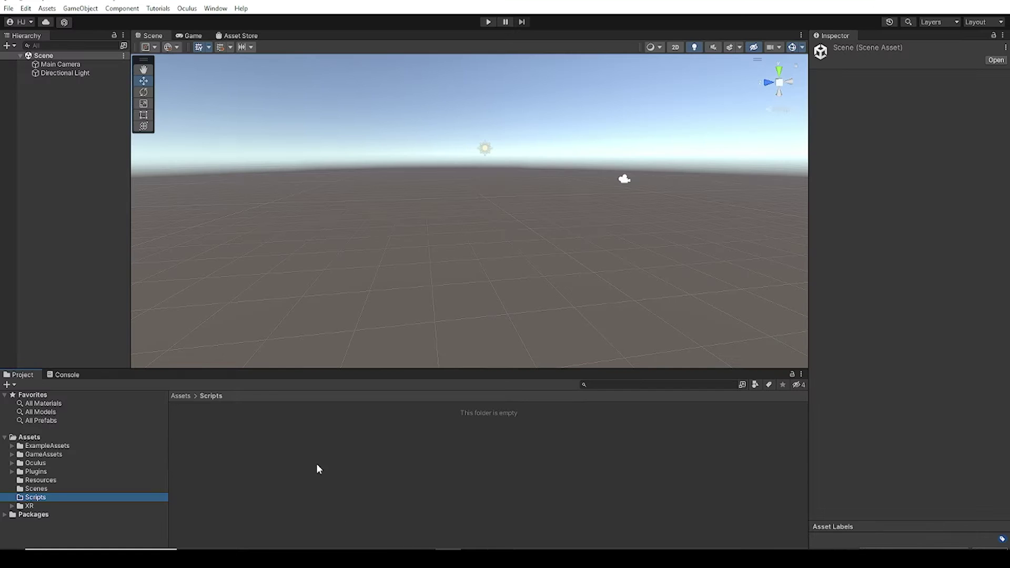
Step: Create a C# script named Gpt3 in Assets/Scripts and open it in VS Code
{"action": "right_click", "coordinate": [320, 439]}
{"action": "mouse_move", "coordinate": [401, 149]}
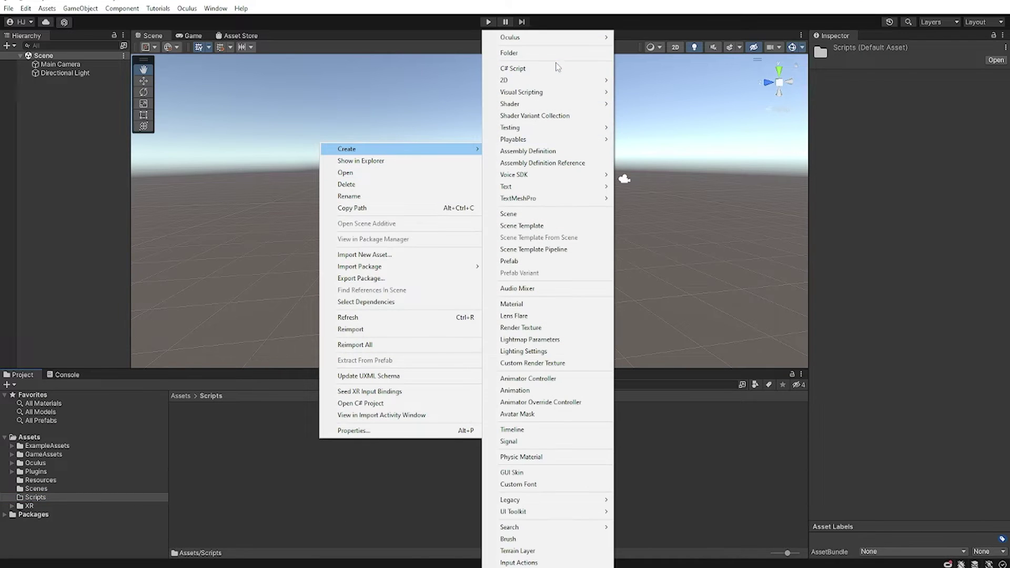
{"action": "left_click", "coordinate": [522, 68]}
{"action": "type", "text": "Get"}
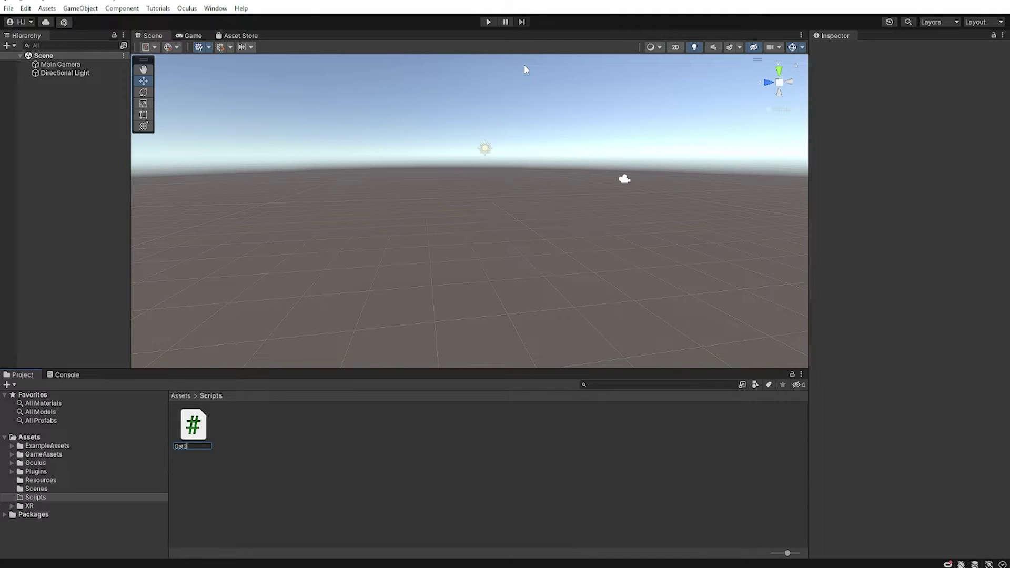
{"action": "key", "text": "Return"}
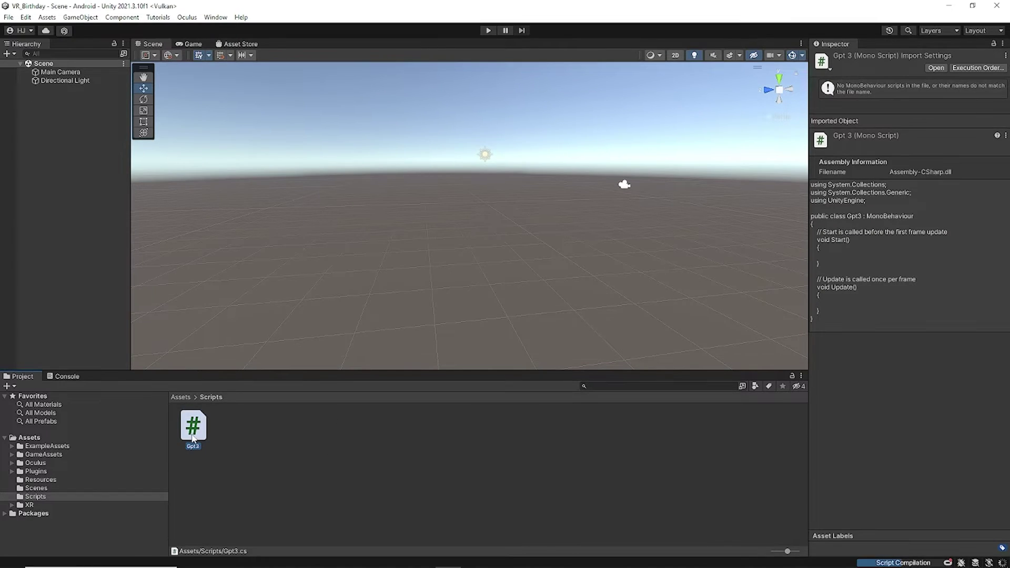
{"action": "double_click", "coordinate": [194, 431]}
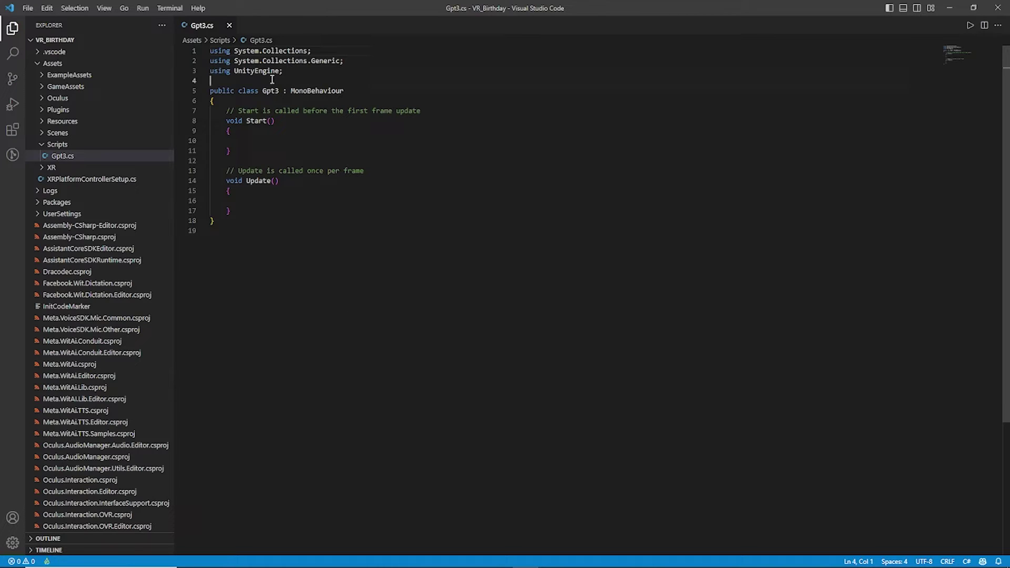
{"action": "type", "text": "using UnityEngine.Networking;"}
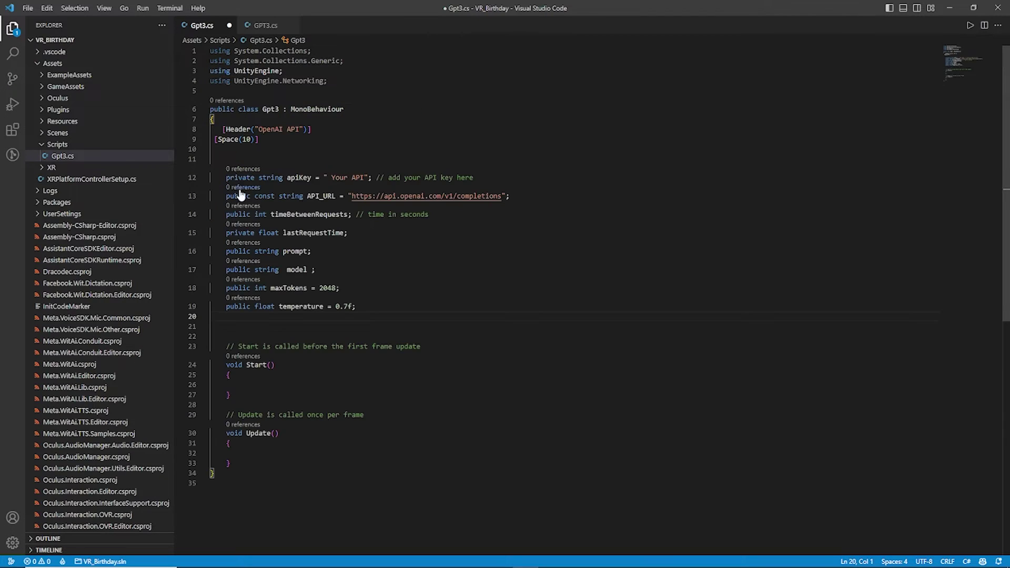
Step: Add the endpoint, model, maxTokens and temperature (0.7f) fields, accepting Copilot's suggested comments
{"action": "left_click", "coordinate": [544, 189]}
{"action": "type", "text": "nt"}
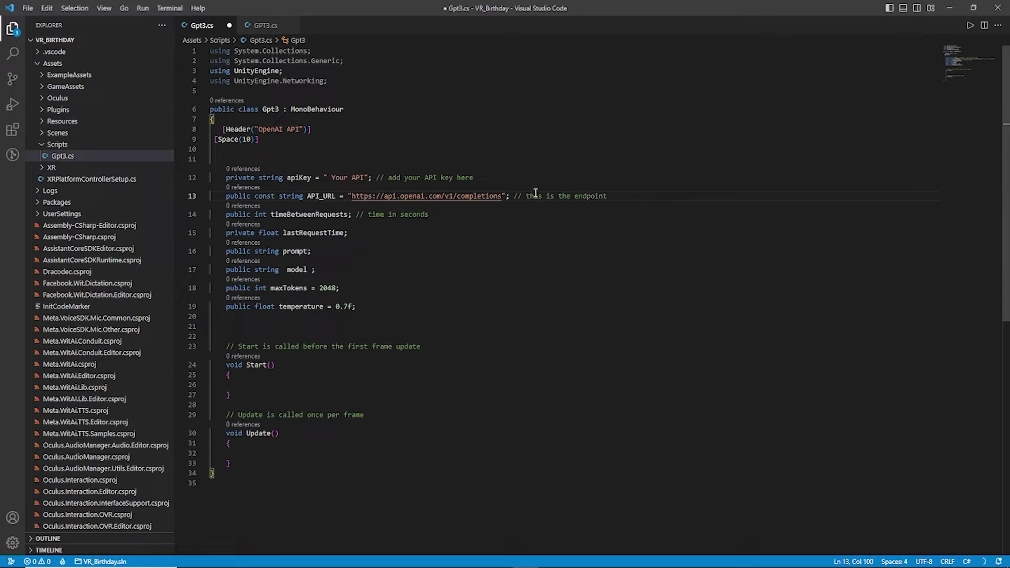
{"action": "key", "text": "Tab"}
{"action": "key", "text": "Down"}
{"action": "key", "text": "Down"}
{"action": "key", "text": "Down"}
{"action": "type", "text": "// your choice of model"}
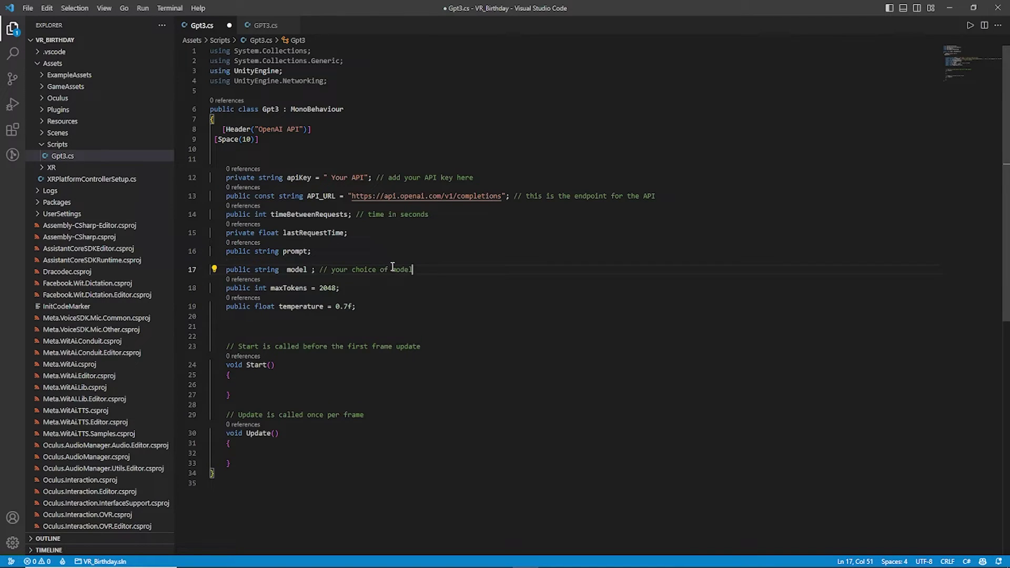
{"action": "key", "text": "Tab"}
{"action": "key", "text": "Down"}
{"action": "type", "text": "//"}
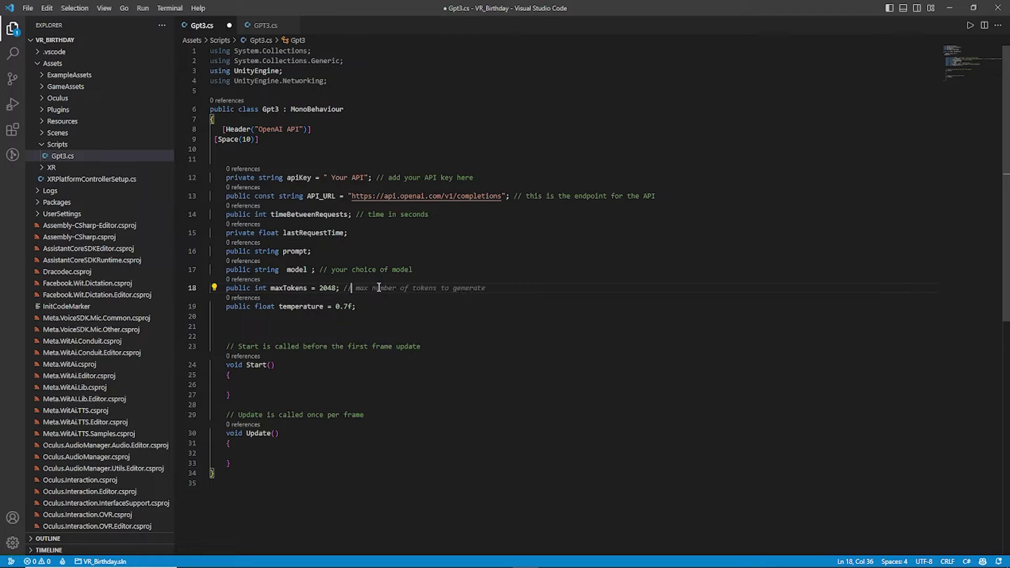
{"action": "key", "text": "Tab"}
{"action": "type", "text": "//"}
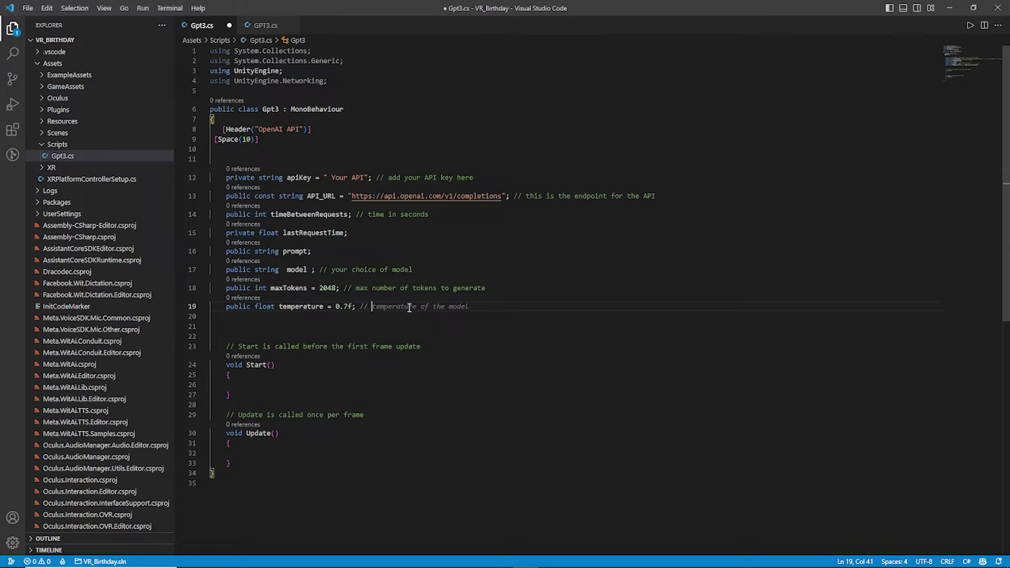
{"action": "key", "text": "Tab"}
{"action": "left_click", "coordinate": [354, 307]}
{"action": "left_click", "coordinate": [516, 311]}
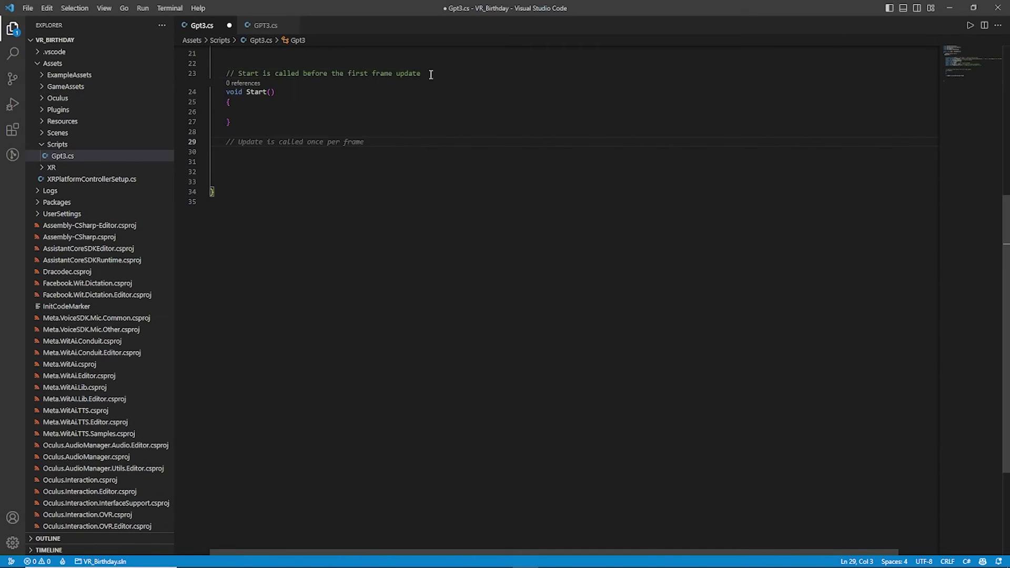
Step: Delete the comment above Start() and remove the opening brace's indentation
{"action": "left_click_drag", "start_coordinate": [422, 73], "coordinate": [210, 73]}
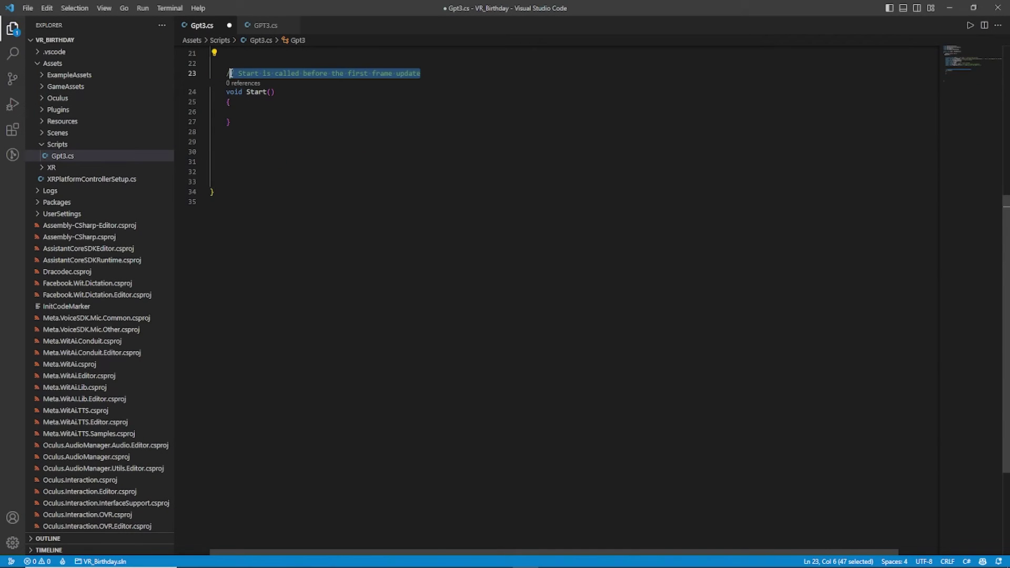
{"action": "key", "text": "BackSpace"}
{"action": "left_click", "coordinate": [228, 102]}
{"action": "key", "text": "BackSpace"}
{"action": "key", "text": "BackSpace"}
Step: Paste the SendGpt3Request coroutine below Start(), add 'using System.Text;', and save
{"action": "left_click", "coordinate": [246, 131]}
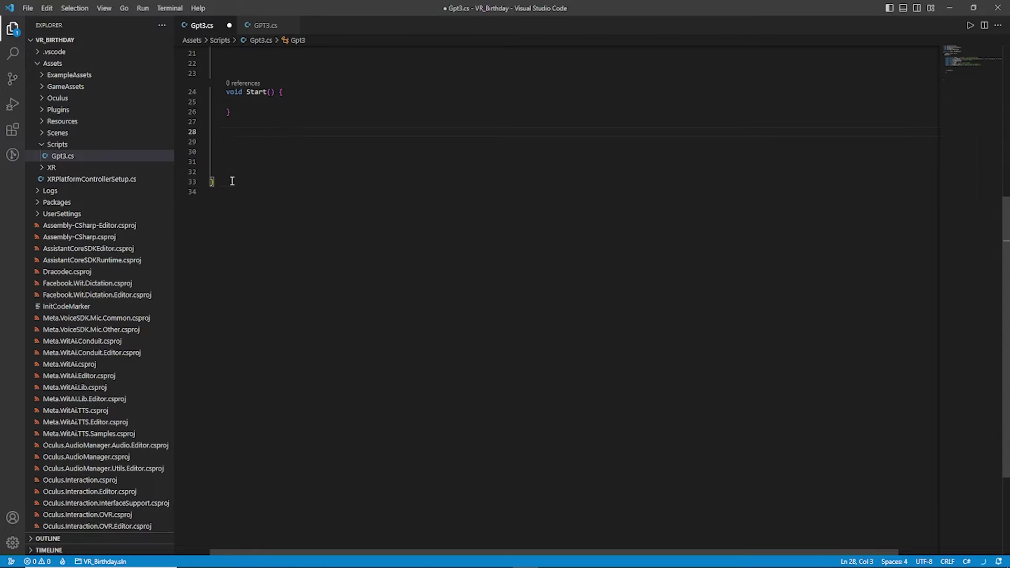
{"action": "left_click", "coordinate": [236, 122]}
{"action": "key", "text": "ctrl+v"}
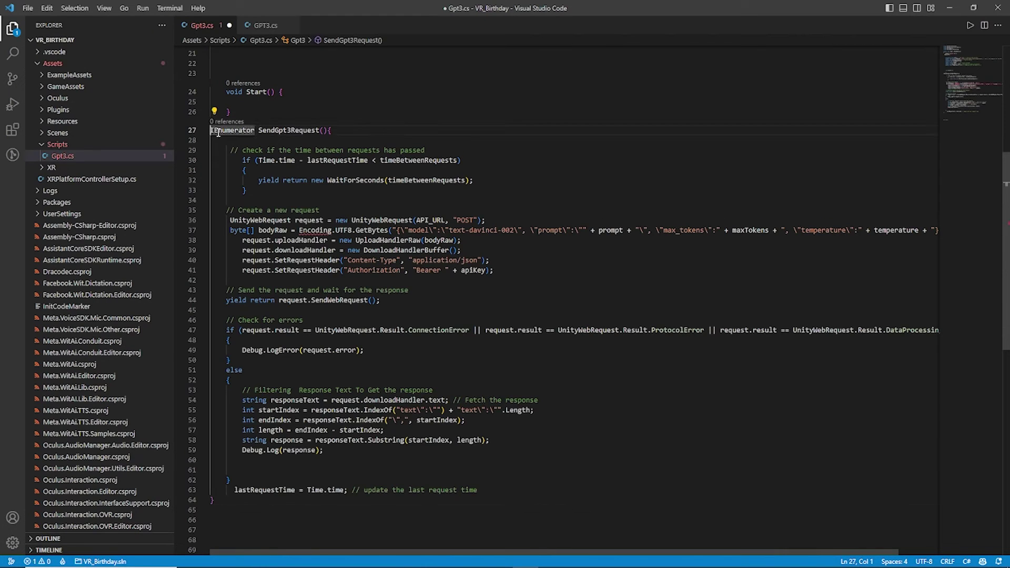
{"action": "scroll", "coordinate": [321, 284], "scroll_direction": "up", "scroll_amount": 2}
{"action": "scroll", "coordinate": [321, 285], "scroll_direction": "up", "scroll_amount": 2}
{"action": "scroll", "coordinate": [321, 285], "scroll_direction": "up", "scroll_amount": 2}
{"action": "scroll", "coordinate": [320, 285], "scroll_direction": "up", "scroll_amount": 1}
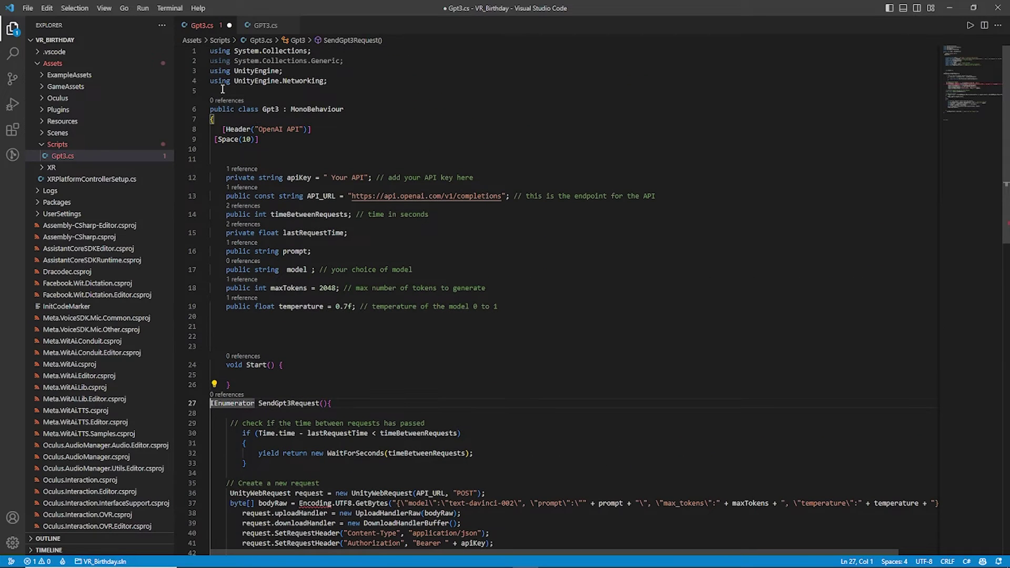
{"action": "left_click", "coordinate": [222, 89]}
{"action": "type", "text": "using "}
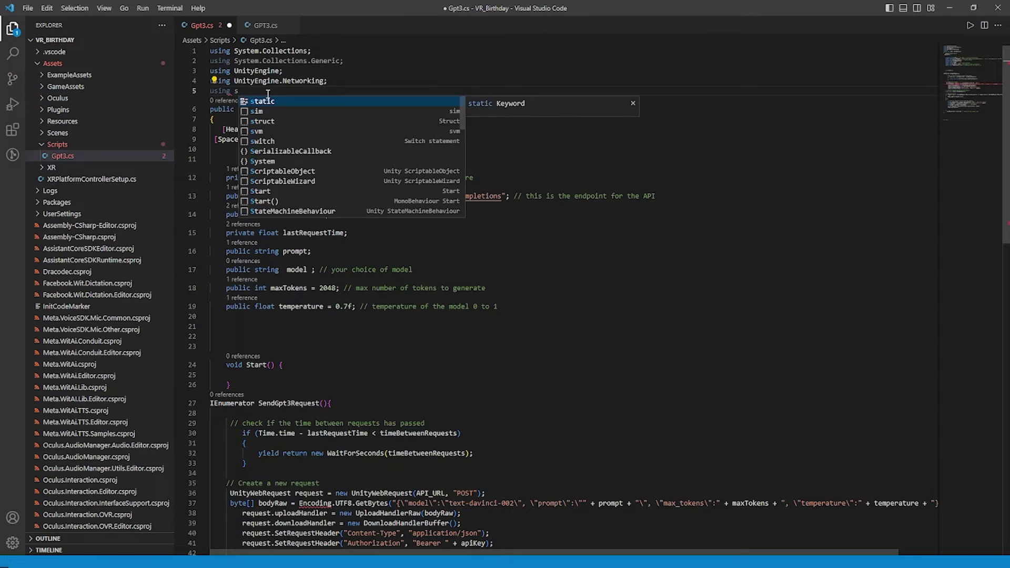
{"action": "type", "text": "System.Text;"}
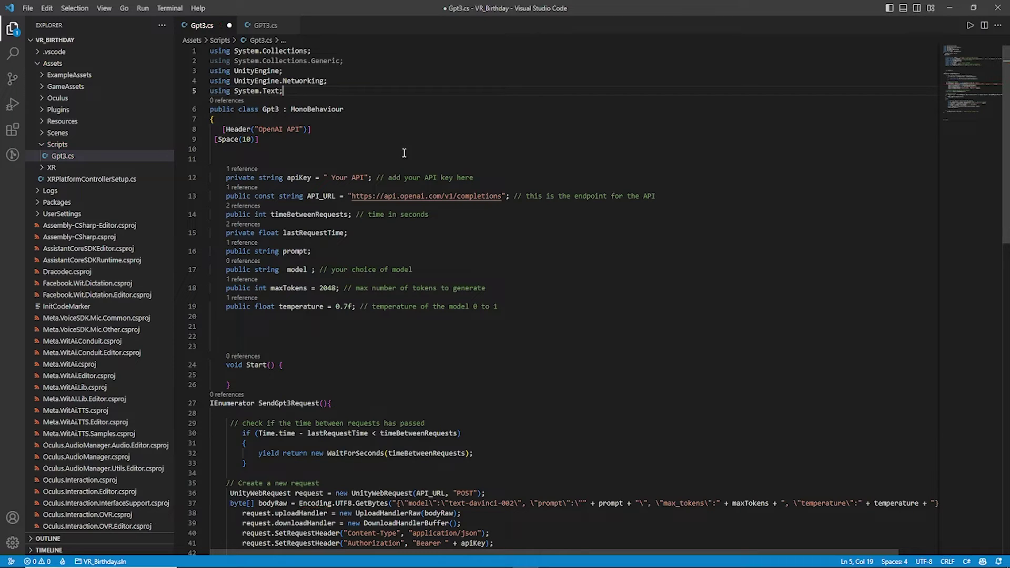
{"action": "key", "text": "ctrl+s"}
{"action": "scroll", "coordinate": [410, 242], "scroll_direction": "down", "scroll_amount": 1}
Step: Call StartCoroutine(SendGpt3Request()) inside Start() and save the script
{"action": "left_click", "coordinate": [264, 349]}
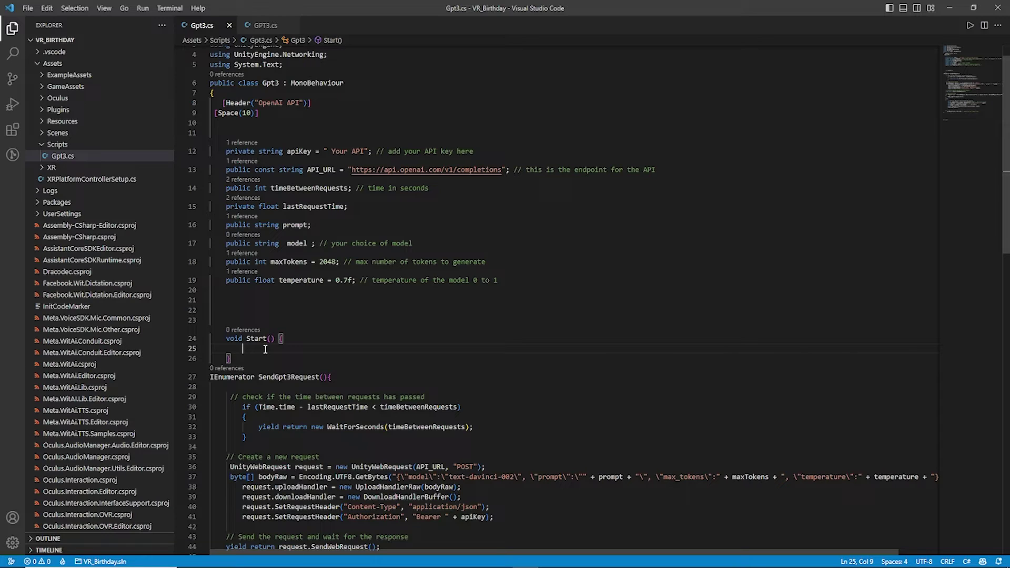
{"action": "type", "text": "Star"}
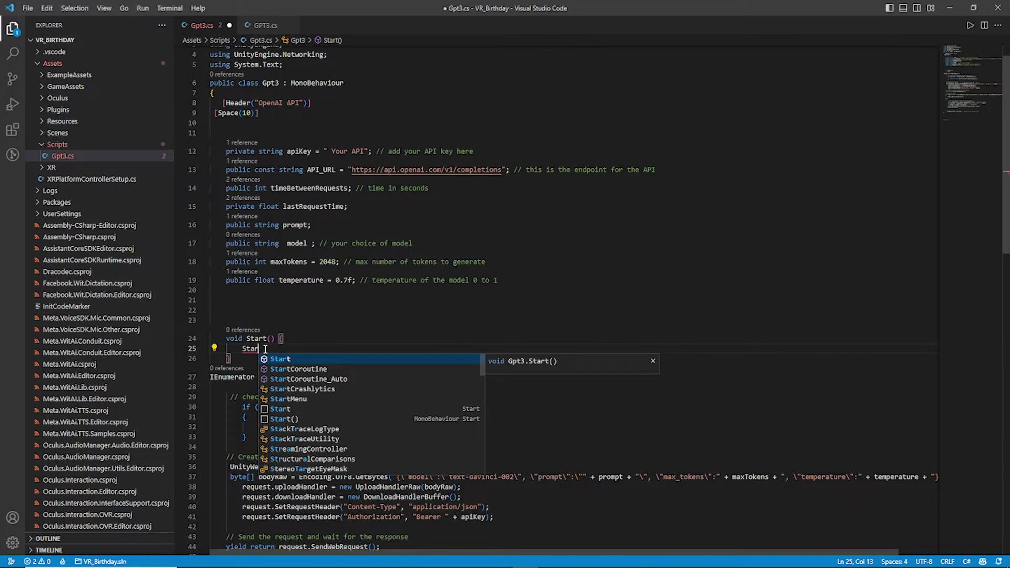
{"action": "type", "text": "tCoroutine"}
{"action": "key", "text": "Tab"}
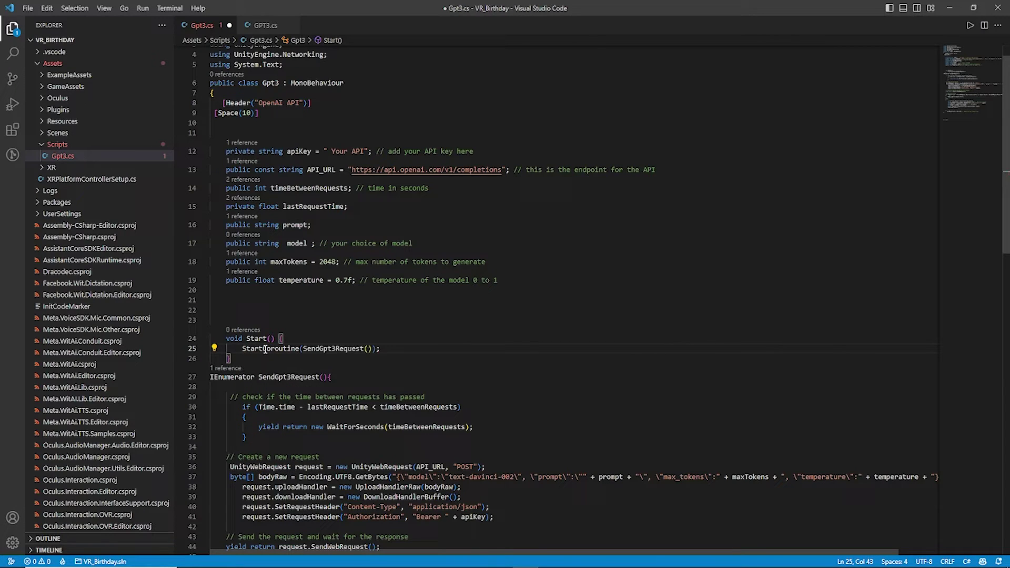
{"action": "key", "text": "ctrl+s"}
{"action": "scroll", "coordinate": [265, 349], "scroll_direction": "down", "scroll_amount": 1}
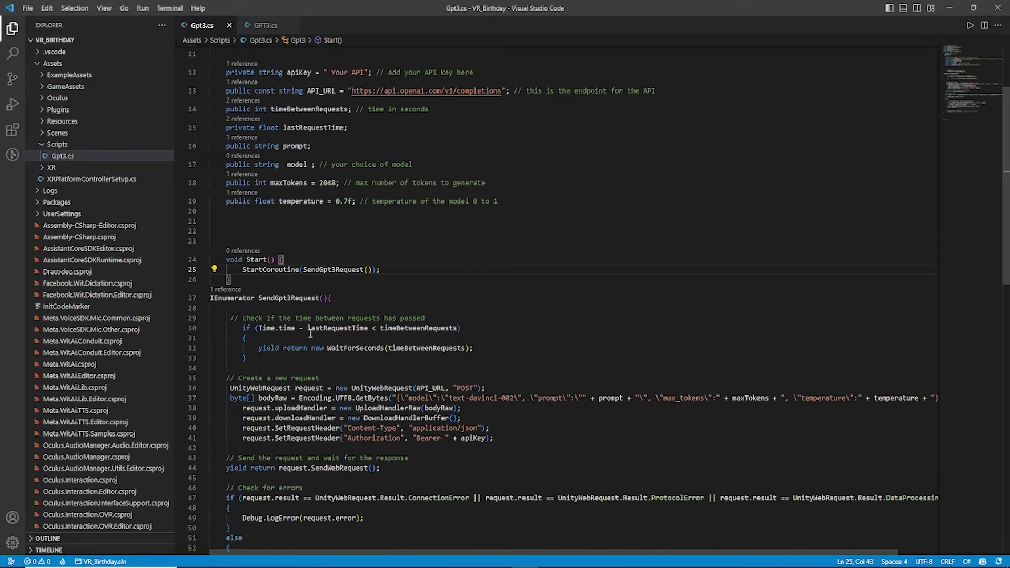
{"action": "scroll", "coordinate": [310, 335], "scroll_direction": "down", "scroll_amount": 1}
Step: Add a blank line after Start() and review the SendWebRequest call on line 47
{"action": "left_click", "coordinate": [354, 229]}
{"action": "key", "text": "Return"}
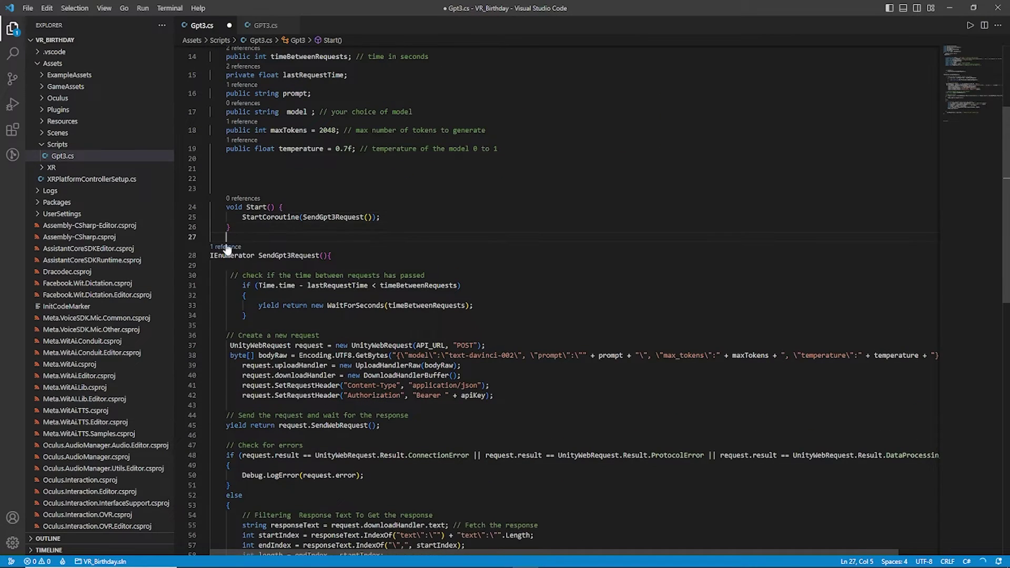
{"action": "scroll", "coordinate": [213, 229], "scroll_direction": "down", "scroll_amount": 1}
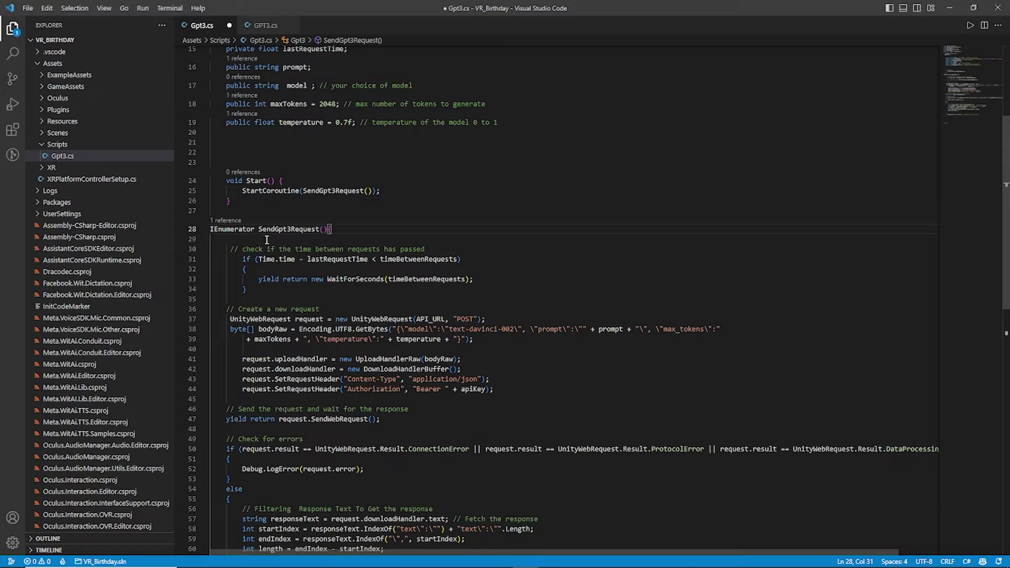
{"action": "scroll", "coordinate": [243, 290], "scroll_direction": "down", "scroll_amount": 1}
{"action": "scroll", "coordinate": [230, 305], "scroll_direction": "down", "scroll_amount": 1}
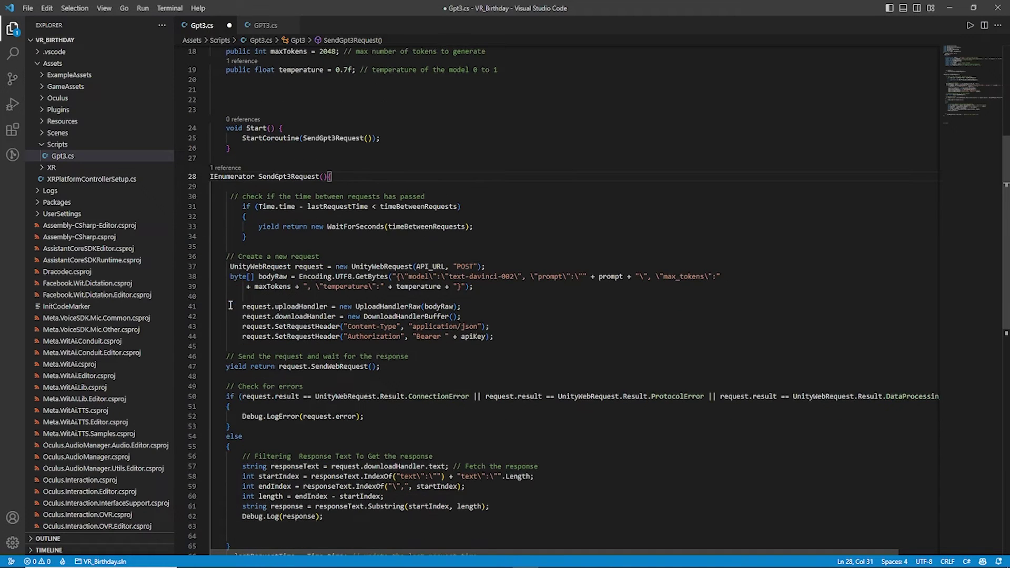
{"action": "scroll", "coordinate": [232, 271], "scroll_direction": "up", "scroll_amount": 1}
{"action": "scroll", "coordinate": [233, 298], "scroll_direction": "up", "scroll_amount": 1}
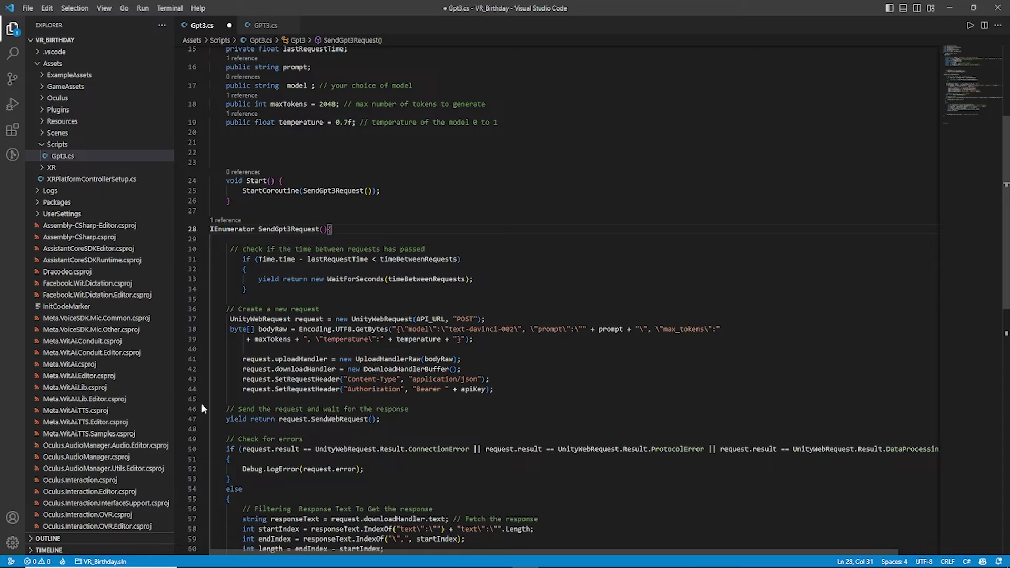
{"action": "left_click_drag", "start_coordinate": [390, 419], "coordinate": [282, 420]}
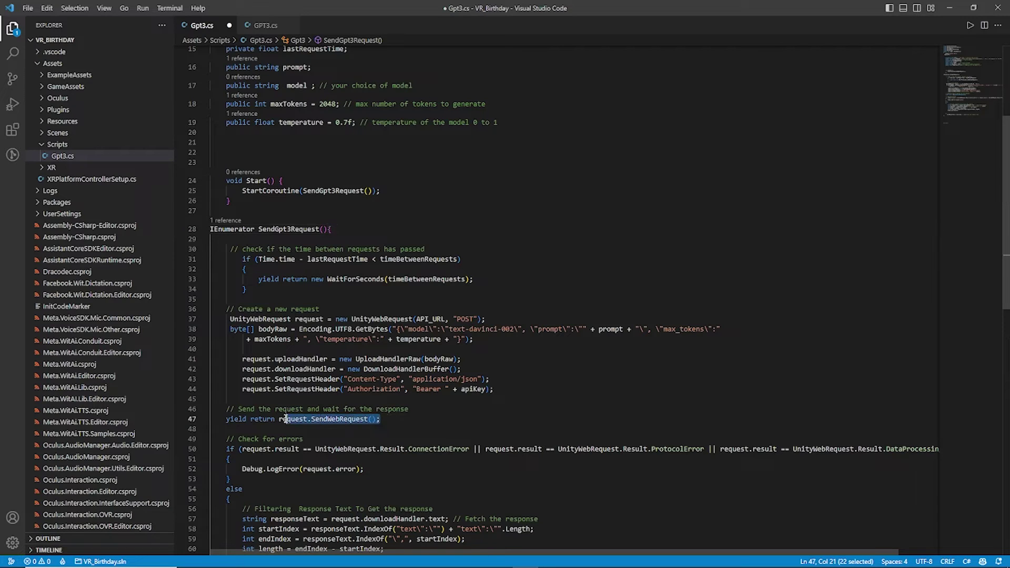
{"action": "left_click", "coordinate": [377, 439]}
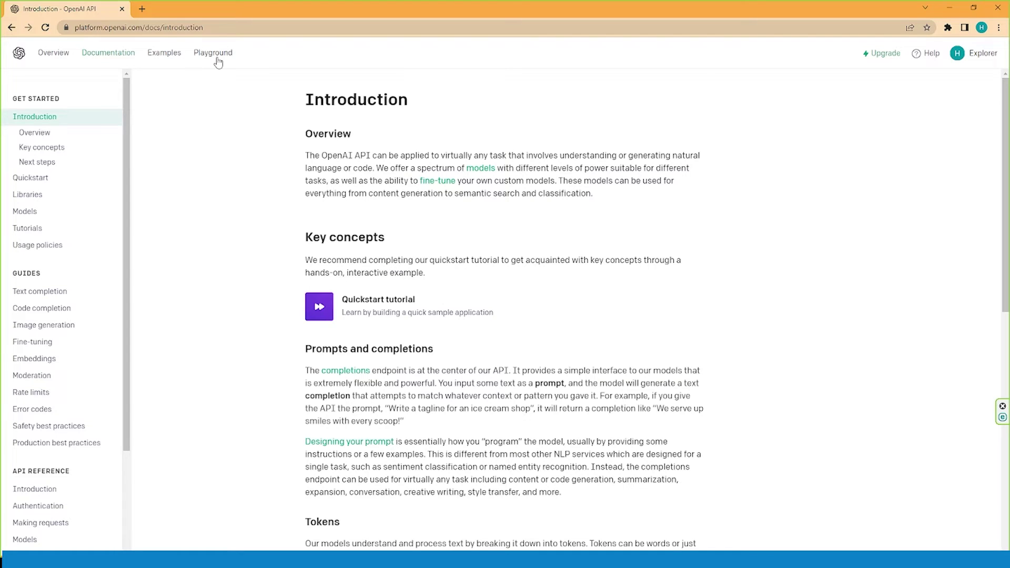
Step: Open the Playground, check the model list, and set temperature to 0.15
{"action": "left_click", "coordinate": [215, 53]}
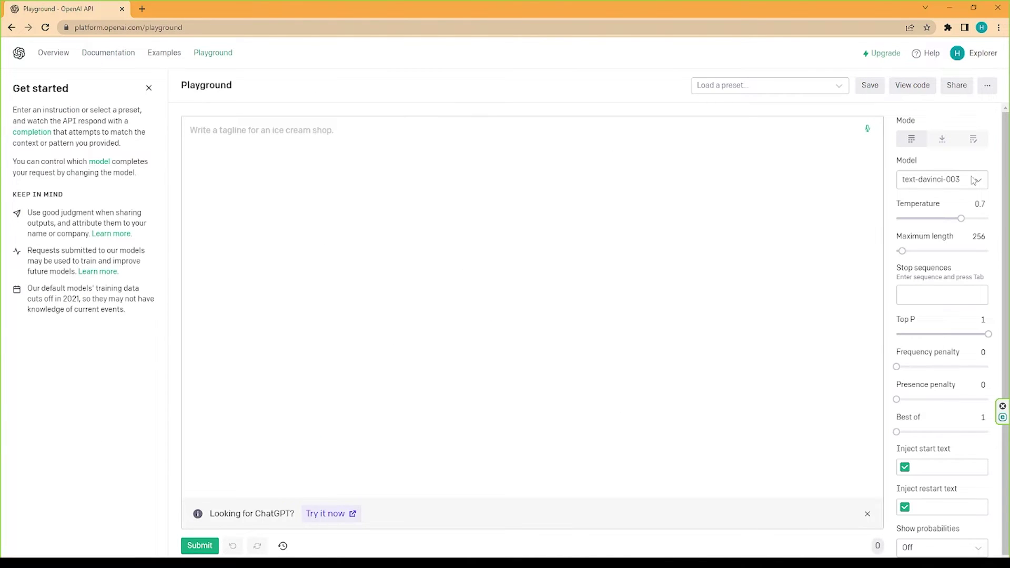
{"action": "left_click", "coordinate": [975, 181]}
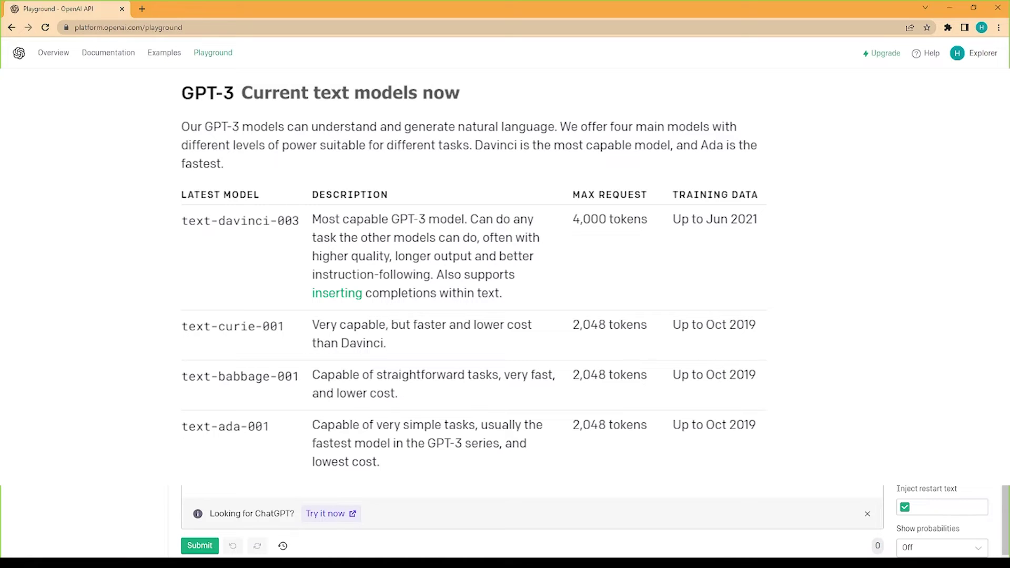
{"action": "scroll", "coordinate": [940, 517], "scroll_direction": "down", "scroll_amount": 1}
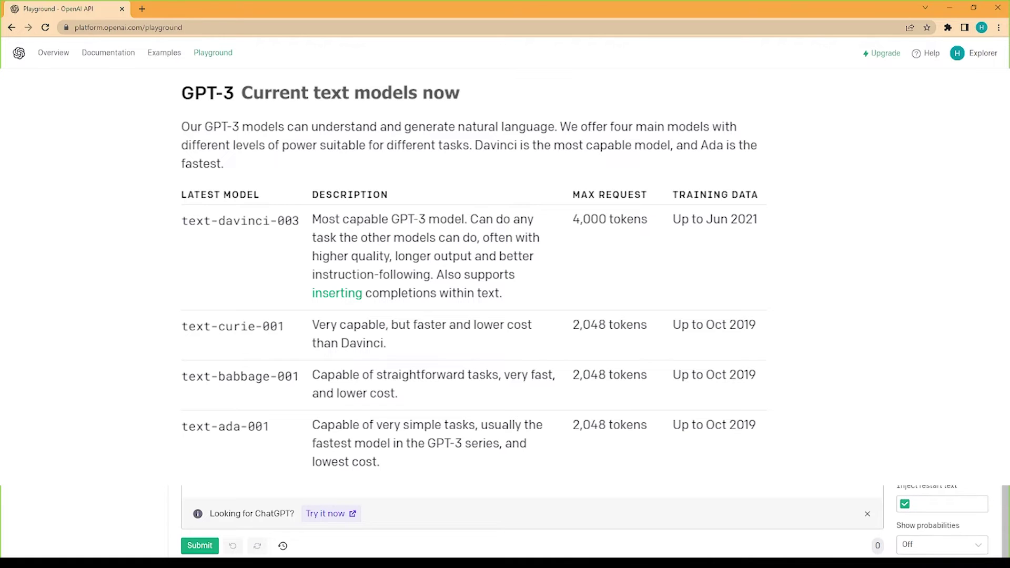
{"action": "mouse_move", "coordinate": [900, 248]}
{"action": "left_mouse_down"}
{"action": "mouse_move", "coordinate": [1007, 272]}
{"action": "mouse_move", "coordinate": [917, 260]}
{"action": "left_mouse_up"}
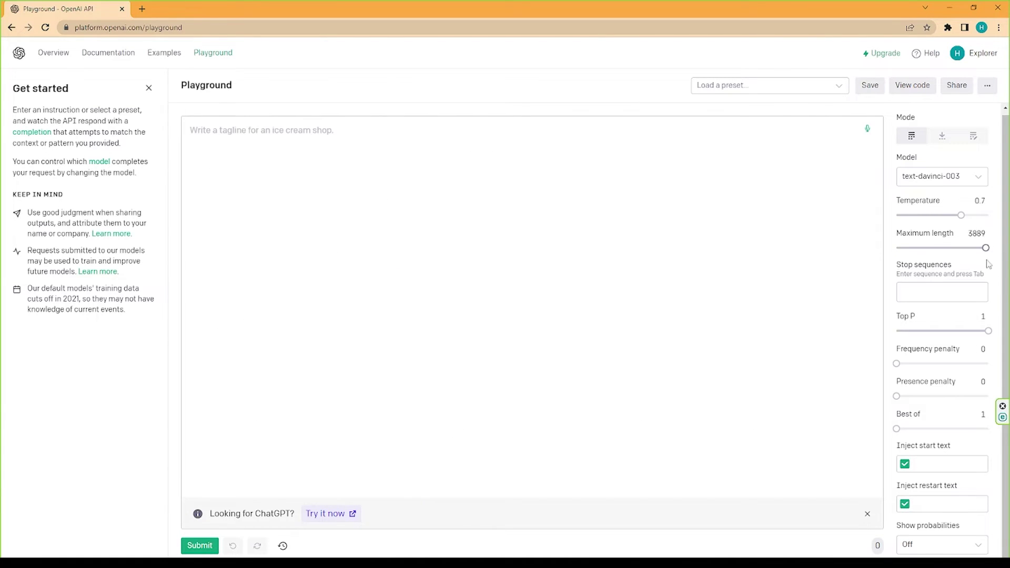
{"action": "left_click_drag", "start_coordinate": [963, 217], "coordinate": [899, 216]}
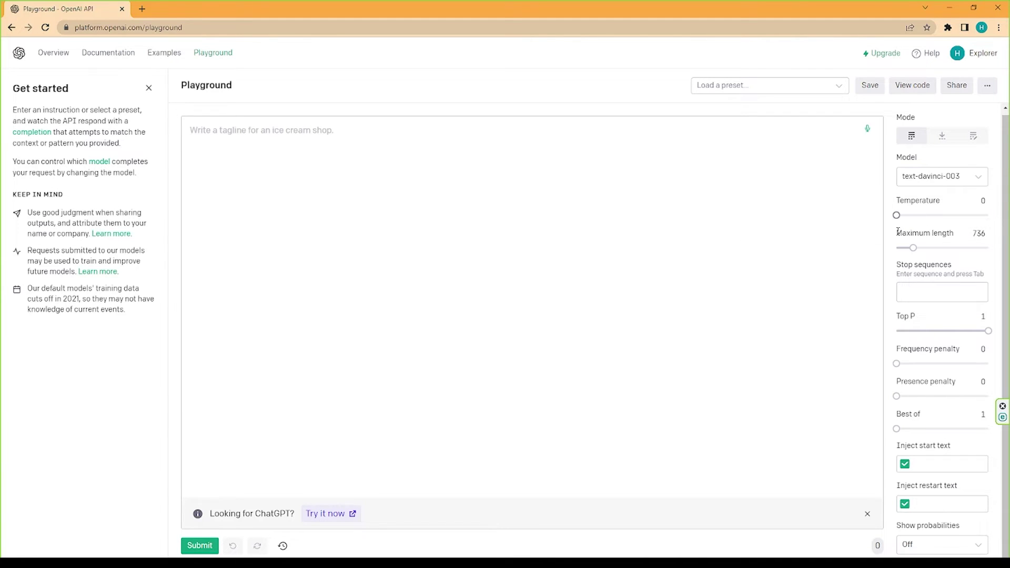
{"action": "left_click", "coordinate": [910, 214]}
Step: Load the English-to-other-languages preset and raise maximum length from 256 to 4000
{"action": "left_click", "coordinate": [748, 85]}
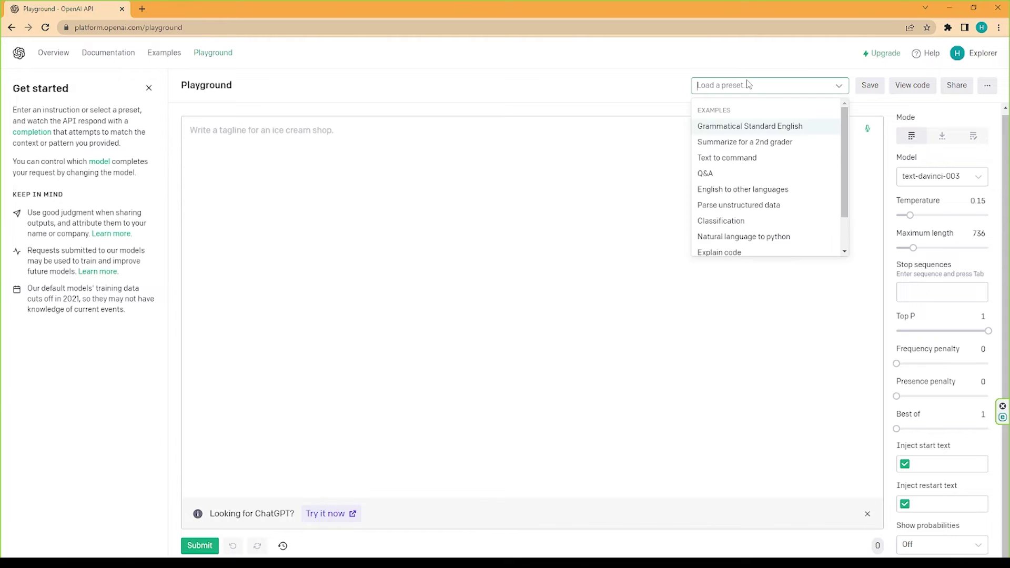
{"action": "left_click", "coordinate": [735, 190]}
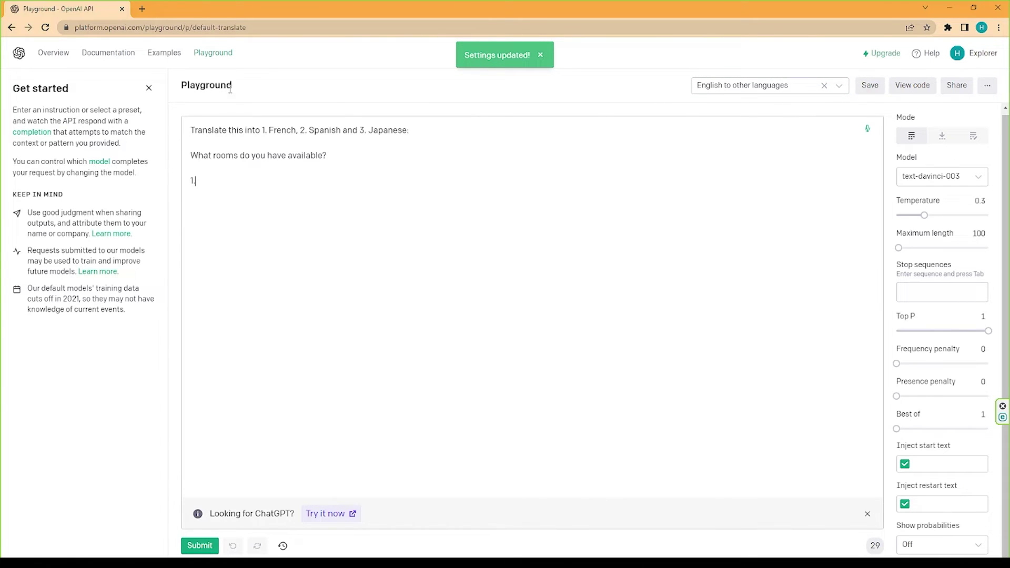
{"action": "left_click", "coordinate": [51, 54]}
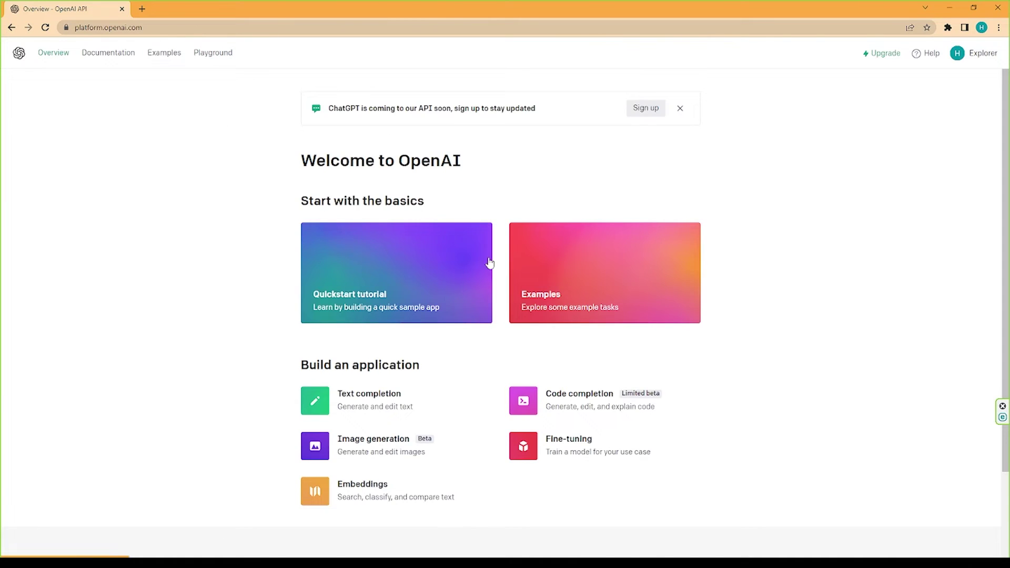
{"action": "scroll", "coordinate": [488, 263], "scroll_direction": "down", "scroll_amount": 2}
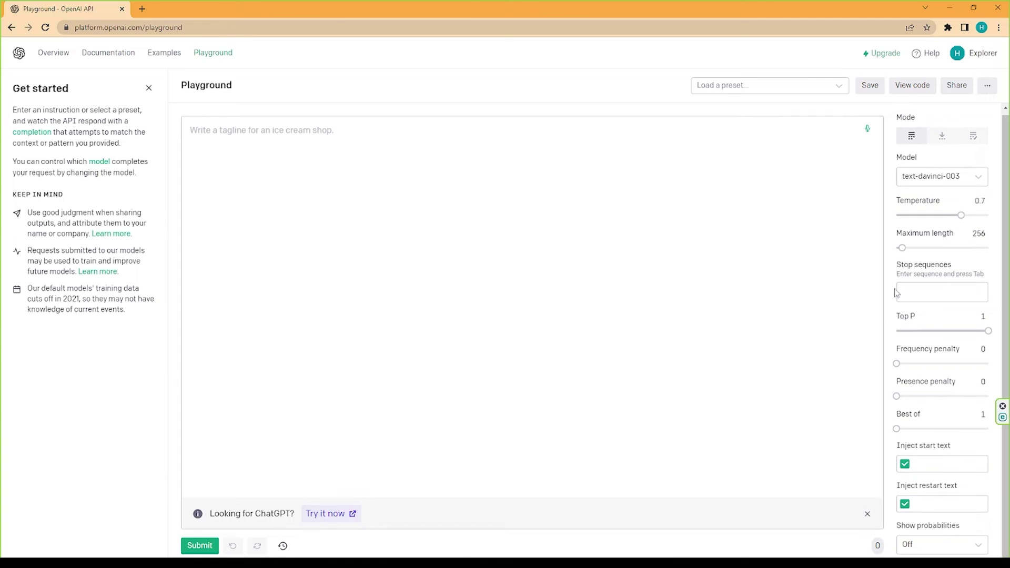
{"action": "mouse_move", "coordinate": [902, 248]}
{"action": "left_mouse_down"}
{"action": "mouse_move", "coordinate": [1009, 251]}
{"action": "mouse_move", "coordinate": [992, 261]}
{"action": "left_mouse_up"}
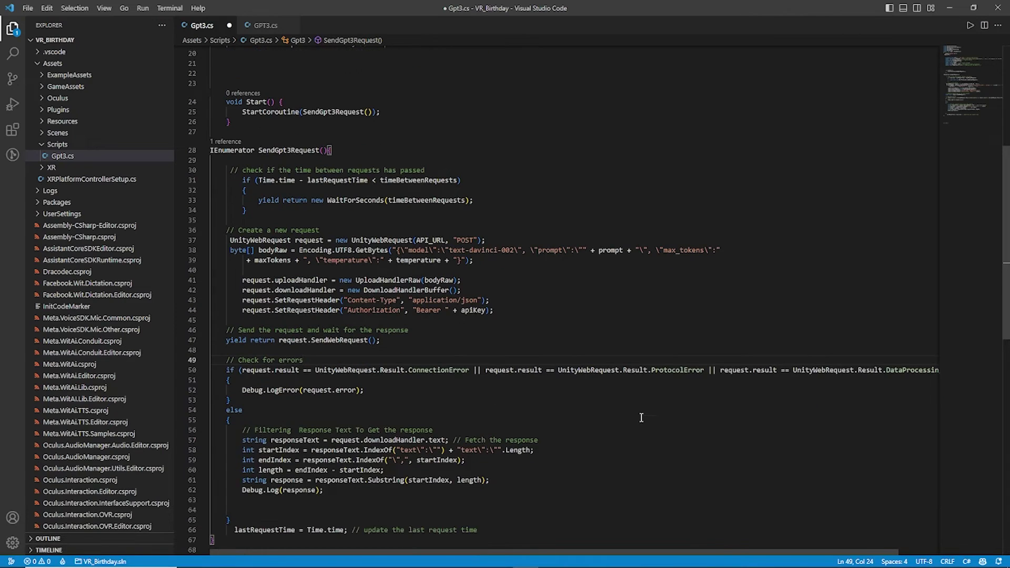
Step: Review the Gpt3.cs lines that fetch and parse the response text
{"action": "left_click", "coordinate": [641, 418]}
{"action": "scroll", "coordinate": [640, 418], "scroll_direction": "down", "scroll_amount": 3}
{"action": "left_click", "coordinate": [634, 414]}
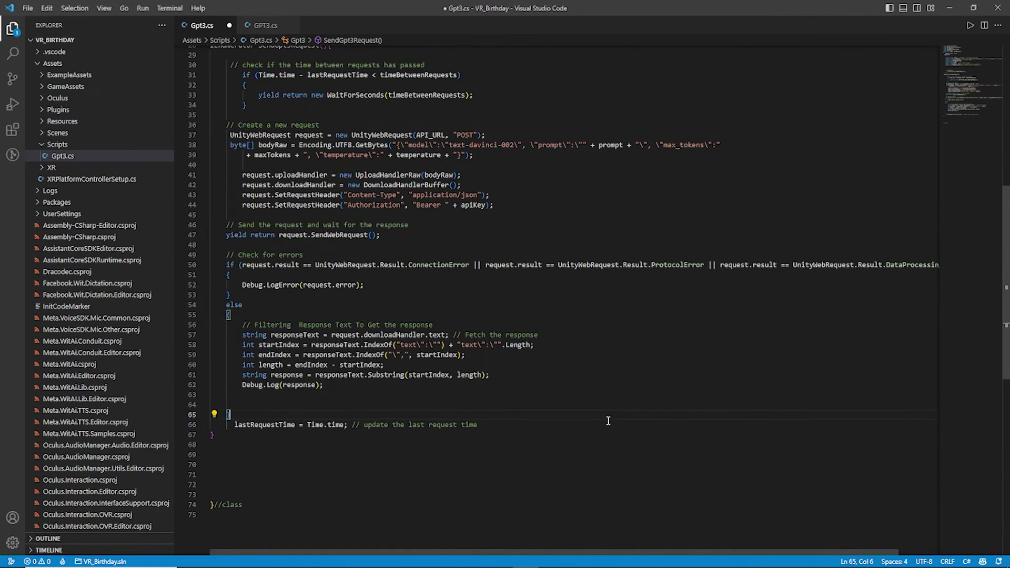
{"action": "scroll", "coordinate": [542, 422], "scroll_direction": "down", "scroll_amount": 2}
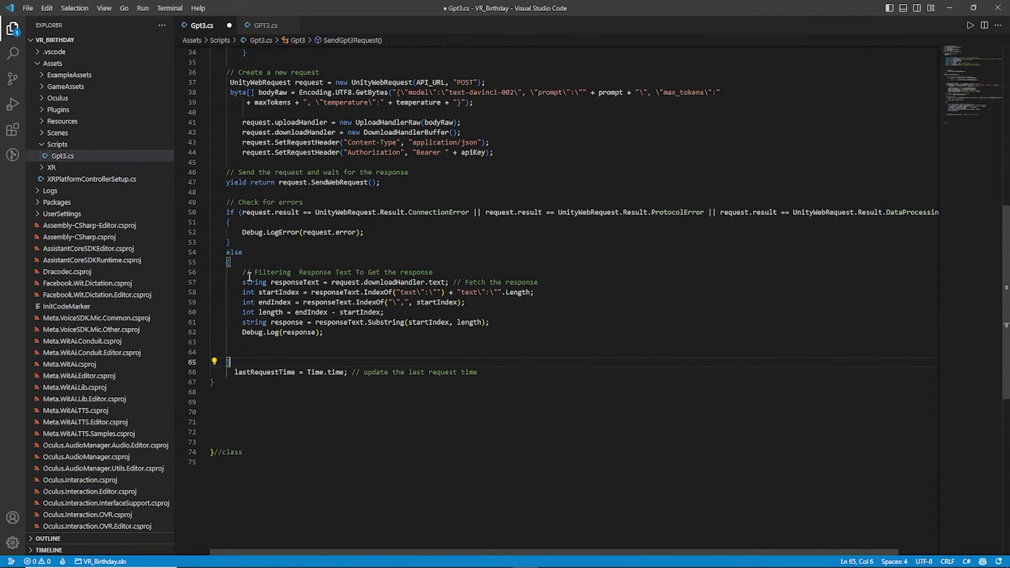
{"action": "mouse_move", "coordinate": [235, 280]}
{"action": "left_mouse_down"}
{"action": "mouse_move", "coordinate": [500, 282]}
{"action": "mouse_move", "coordinate": [544, 292]}
{"action": "left_mouse_up"}
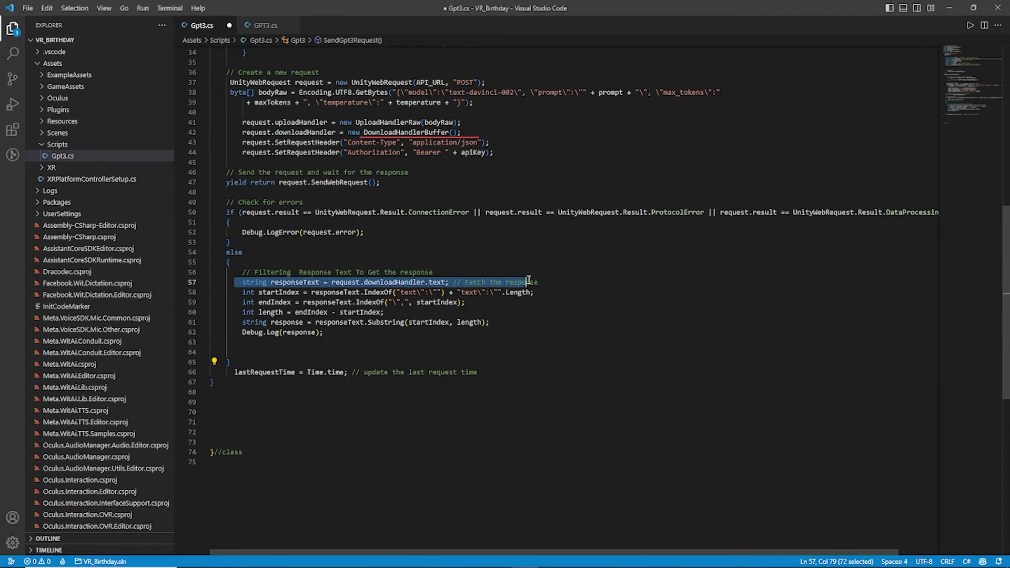
{"action": "left_click", "coordinate": [547, 310]}
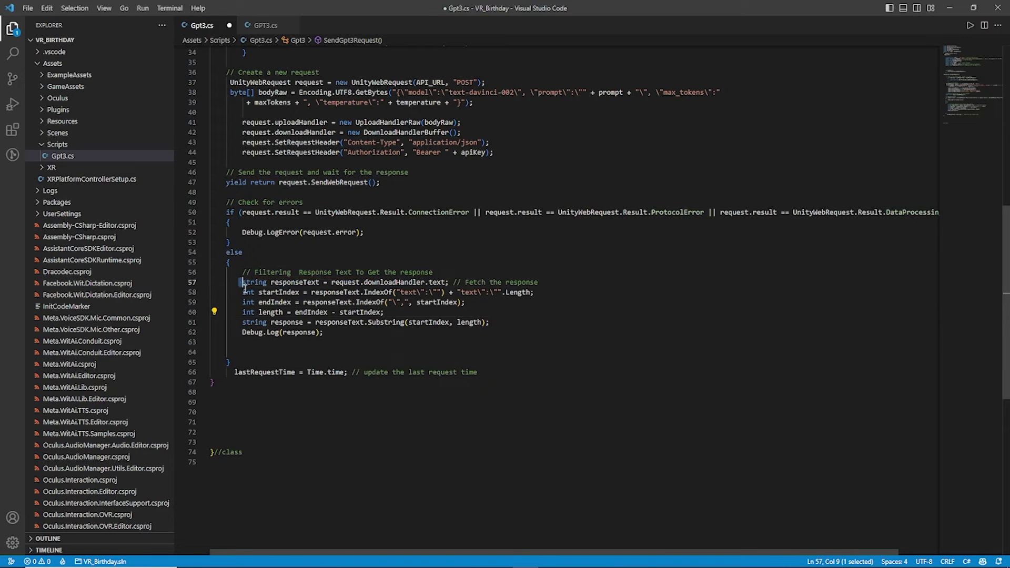
{"action": "mouse_move", "coordinate": [240, 282]}
{"action": "left_mouse_down"}
{"action": "mouse_move", "coordinate": [261, 322]}
{"action": "mouse_move", "coordinate": [315, 344]}
{"action": "left_mouse_up"}
{"action": "left_click", "coordinate": [349, 359]}
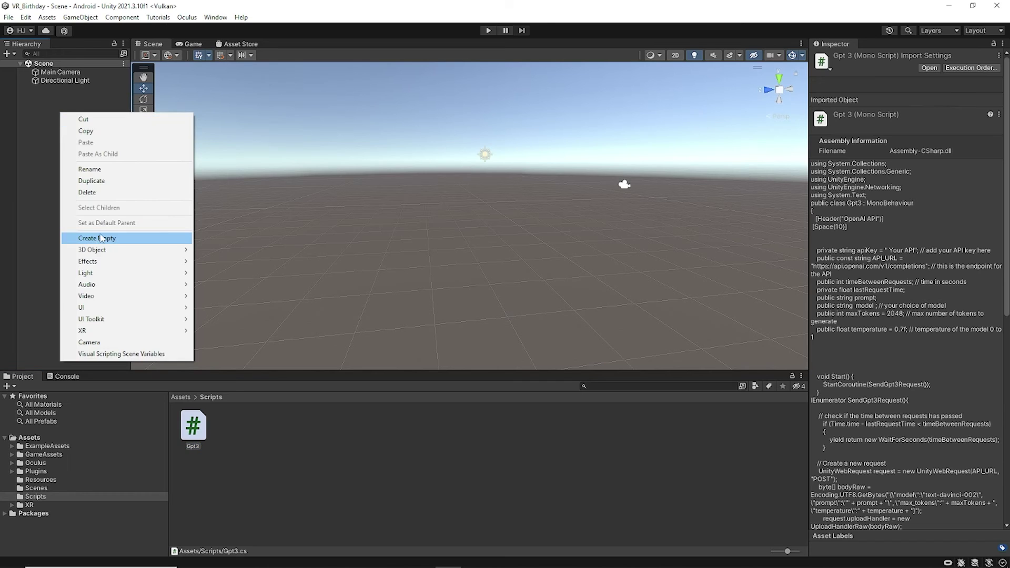
Step: Create an empty Hierarchy object named Gpt and select it to view its Transform
{"action": "left_click", "coordinate": [97, 236]}
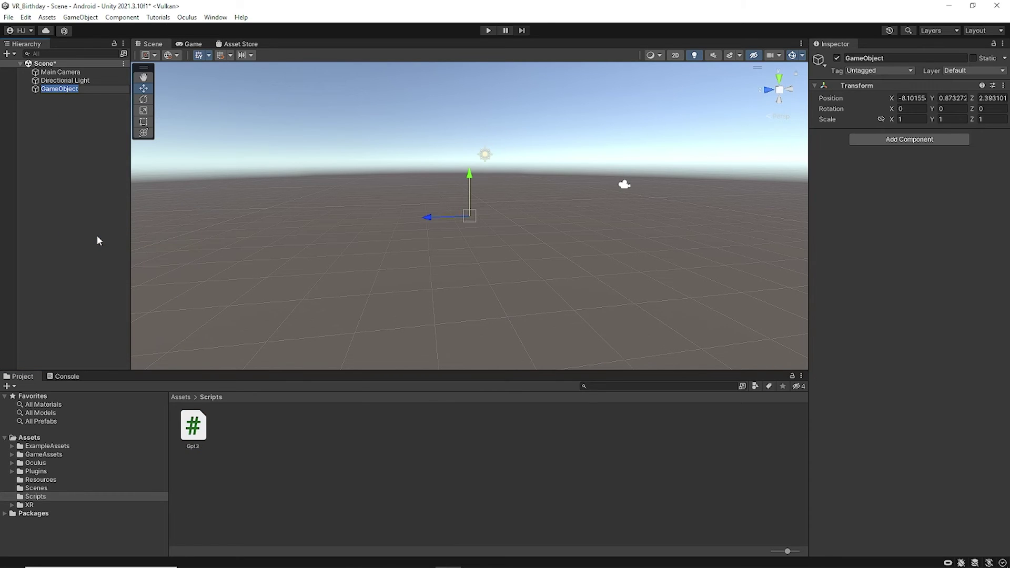
{"action": "type", "text": "Gpt"}
{"action": "key", "text": "Return"}
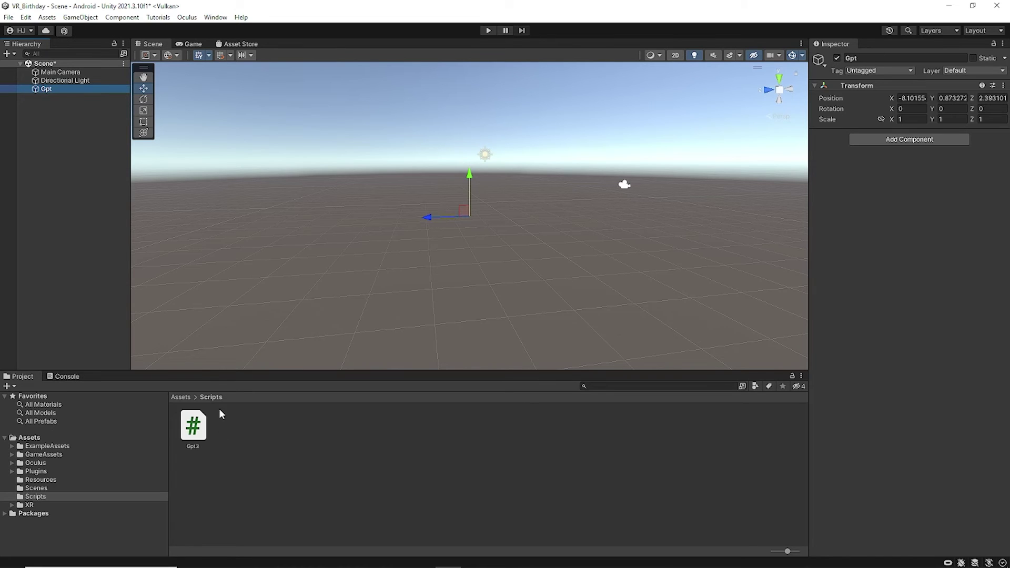
{"action": "left_click", "coordinate": [219, 408]}
{"action": "left_click", "coordinate": [43, 89]}
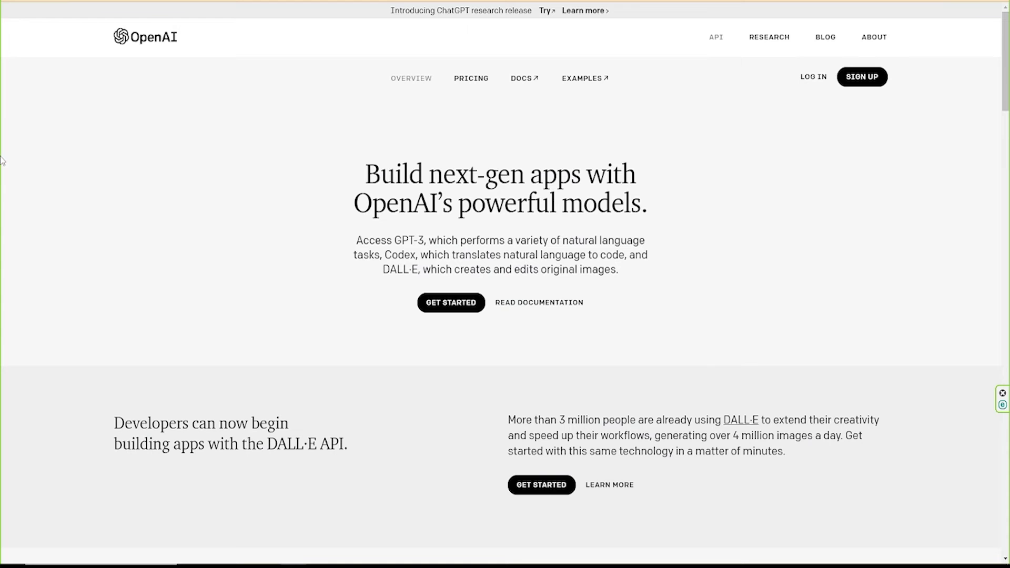
{"action": "scroll", "coordinate": [111, 197], "scroll_direction": "down", "scroll_amount": 1}
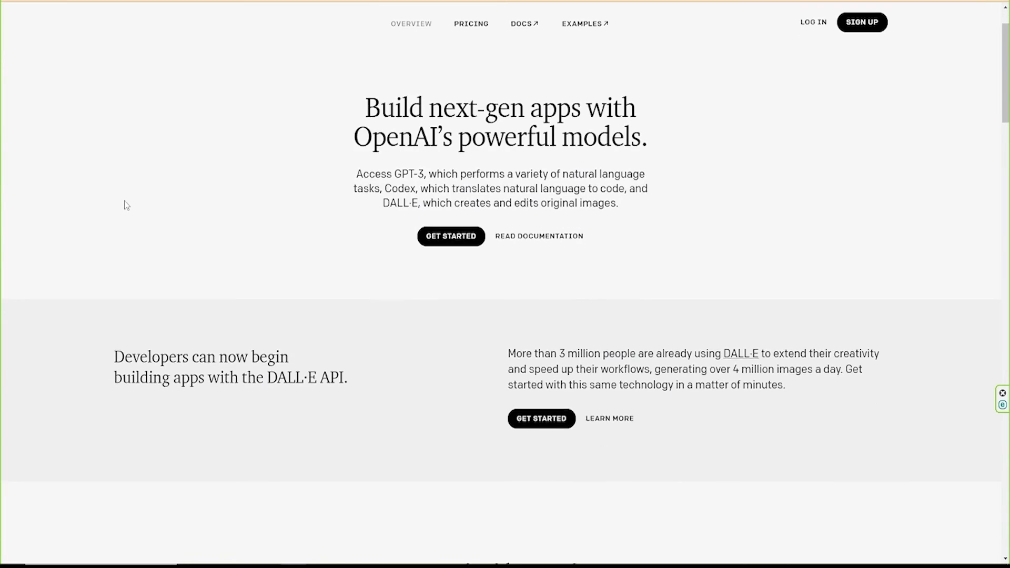
{"action": "scroll", "coordinate": [115, 199], "scroll_direction": "down", "scroll_amount": 2}
{"action": "scroll", "coordinate": [124, 206], "scroll_direction": "down", "scroll_amount": 3}
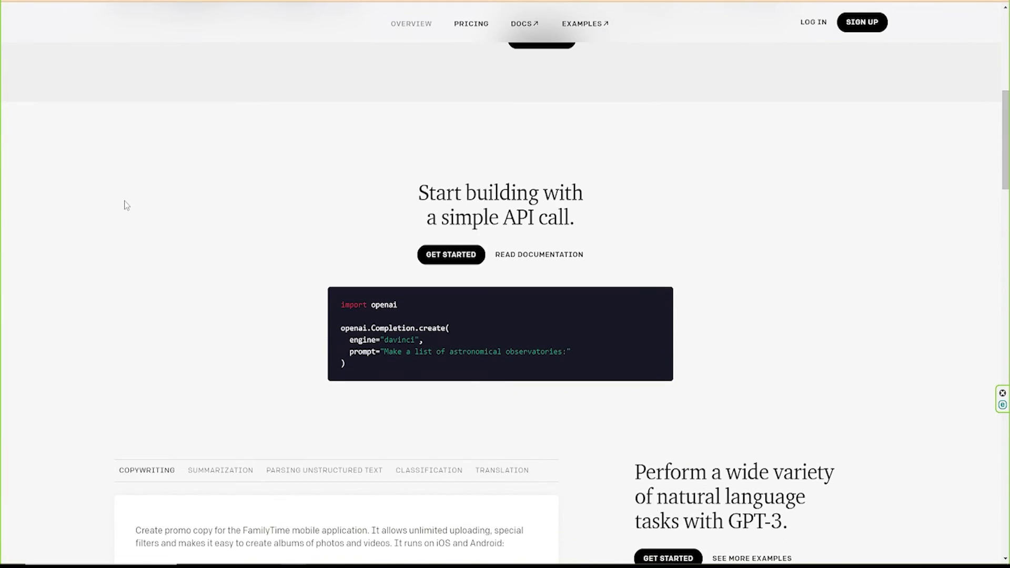
{"action": "scroll", "coordinate": [125, 205], "scroll_direction": "down", "scroll_amount": 1}
{"action": "scroll", "coordinate": [124, 205], "scroll_direction": "down", "scroll_amount": 1}
{"action": "scroll", "coordinate": [126, 205], "scroll_direction": "down", "scroll_amount": 2}
{"action": "scroll", "coordinate": [125, 205], "scroll_direction": "down", "scroll_amount": 1}
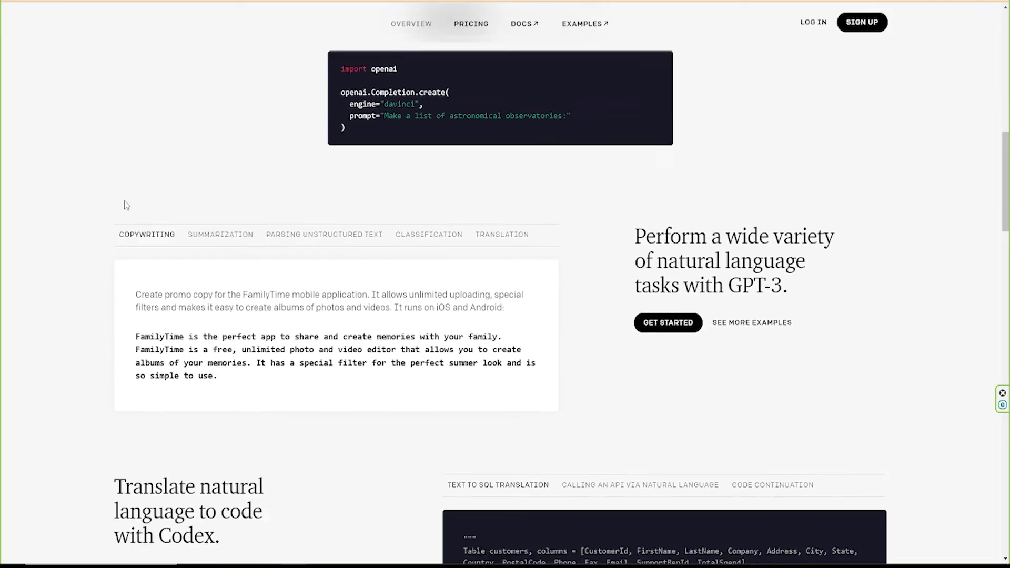
{"action": "scroll", "coordinate": [125, 206], "scroll_direction": "down", "scroll_amount": 1}
{"action": "scroll", "coordinate": [125, 206], "scroll_direction": "down", "scroll_amount": 2}
{"action": "scroll", "coordinate": [125, 205], "scroll_direction": "down", "scroll_amount": 1}
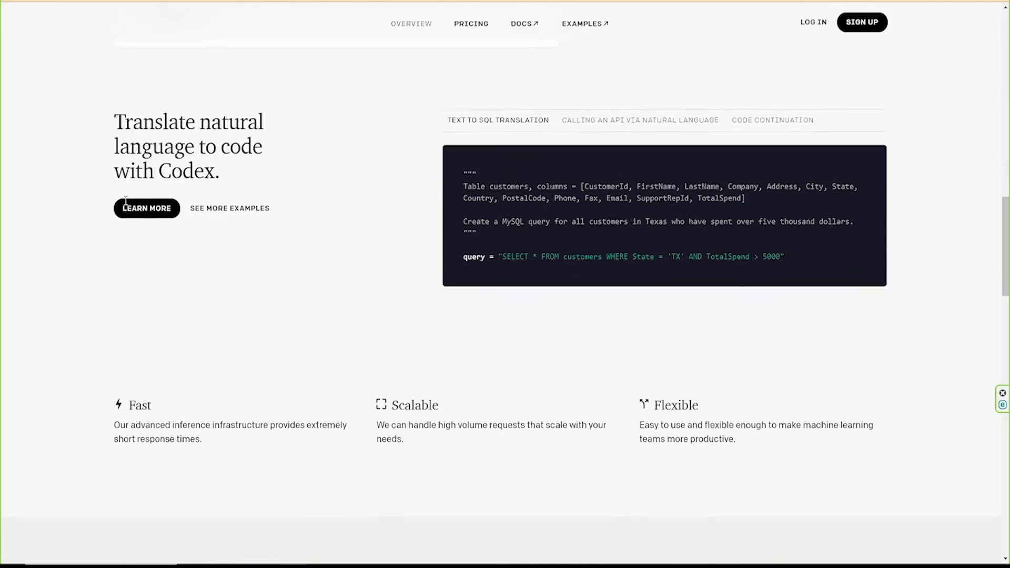
{"action": "scroll", "coordinate": [125, 204], "scroll_direction": "down", "scroll_amount": 2}
{"action": "scroll", "coordinate": [126, 202], "scroll_direction": "down", "scroll_amount": 2}
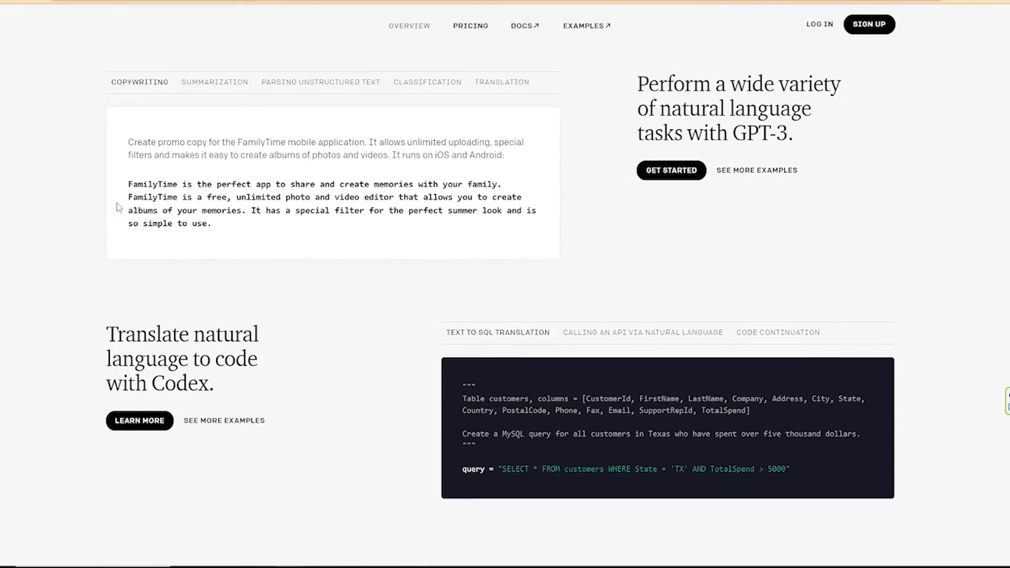
{"action": "scroll", "coordinate": [117, 203], "scroll_direction": "down", "scroll_amount": 2}
{"action": "scroll", "coordinate": [117, 202], "scroll_direction": "down", "scroll_amount": 1}
{"action": "scroll", "coordinate": [118, 203], "scroll_direction": "down", "scroll_amount": 1}
{"action": "scroll", "coordinate": [118, 202], "scroll_direction": "down", "scroll_amount": 1}
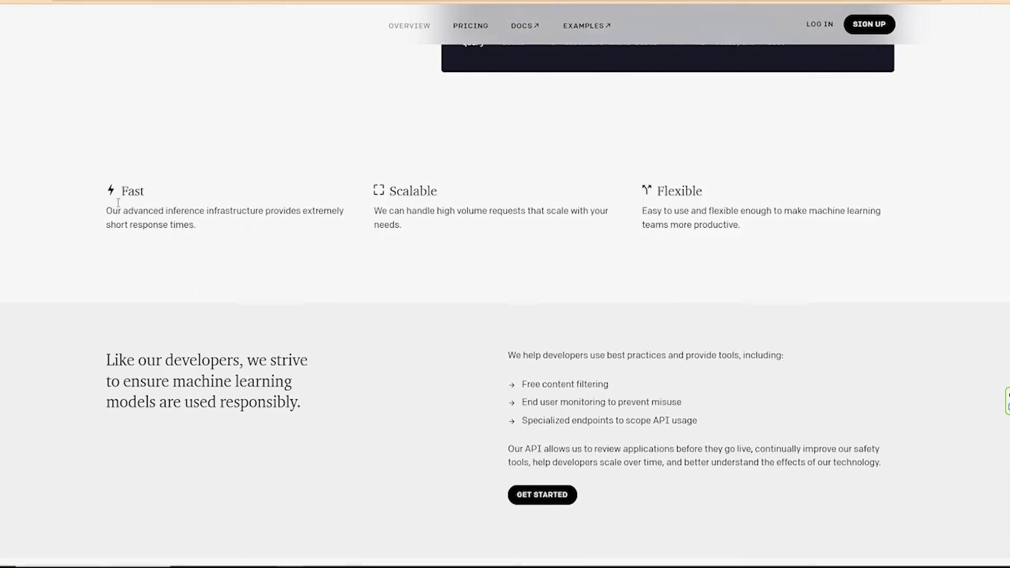
{"action": "scroll", "coordinate": [118, 203], "scroll_direction": "down", "scroll_amount": 2}
{"action": "scroll", "coordinate": [118, 203], "scroll_direction": "down", "scroll_amount": 1}
{"action": "scroll", "coordinate": [118, 204], "scroll_direction": "down", "scroll_amount": 1}
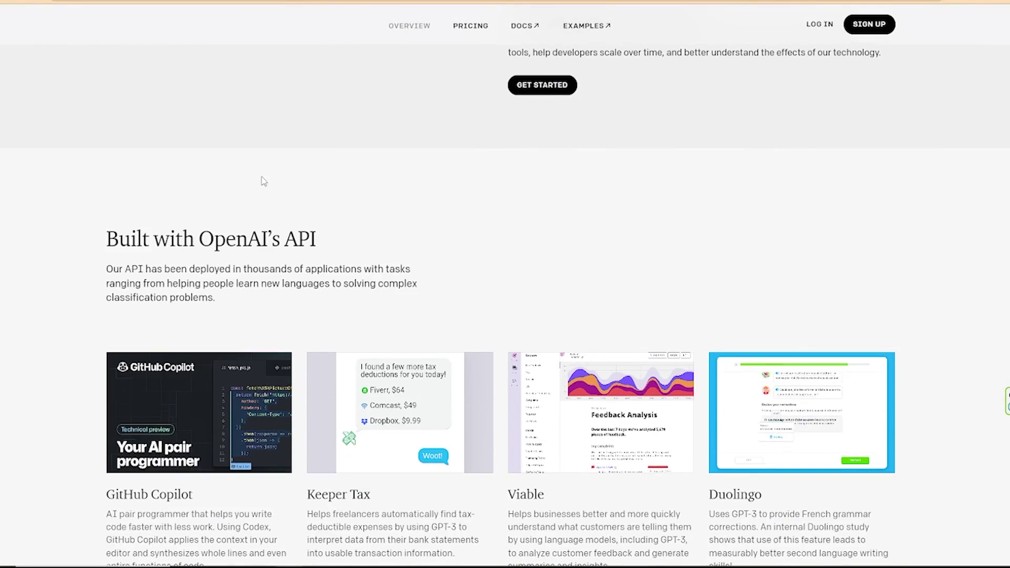
{"action": "scroll", "coordinate": [252, 182], "scroll_direction": "down", "scroll_amount": 2}
{"action": "scroll", "coordinate": [352, 432], "scroll_direction": "down", "scroll_amount": 1}
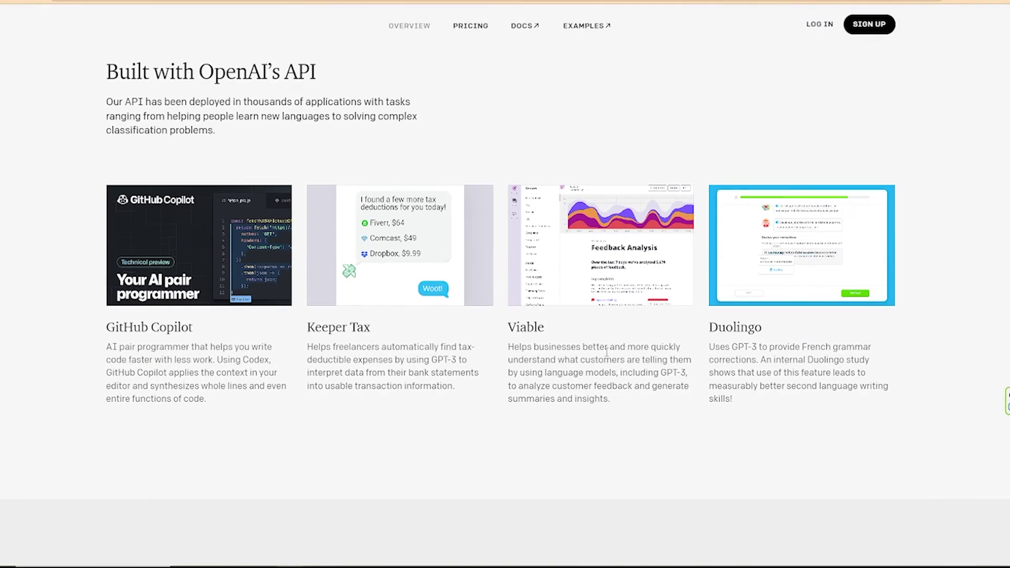
{"action": "scroll", "coordinate": [607, 352], "scroll_direction": "down", "scroll_amount": 2}
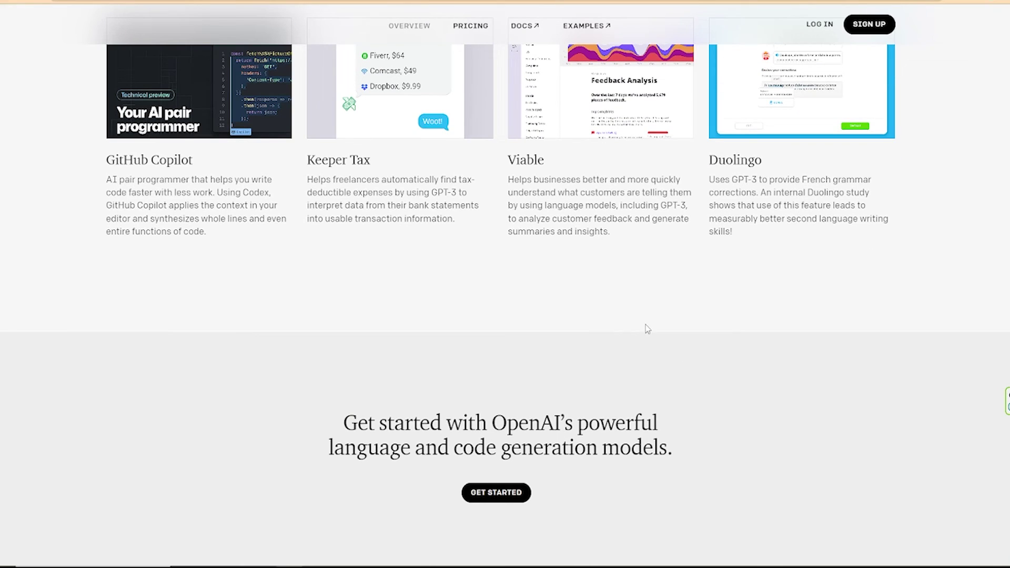
{"action": "scroll", "coordinate": [617, 399], "scroll_direction": "down", "scroll_amount": 2}
{"action": "scroll", "coordinate": [617, 399], "scroll_direction": "down", "scroll_amount": 3}
{"action": "scroll", "coordinate": [617, 398], "scroll_direction": "down", "scroll_amount": 1}
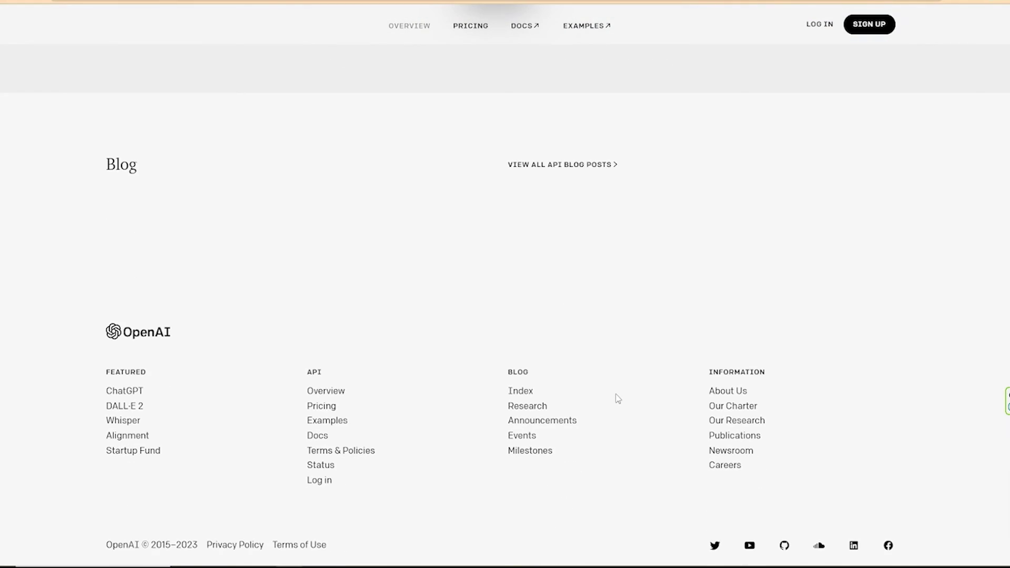
{"action": "scroll", "coordinate": [616, 399], "scroll_direction": "up", "scroll_amount": 1}
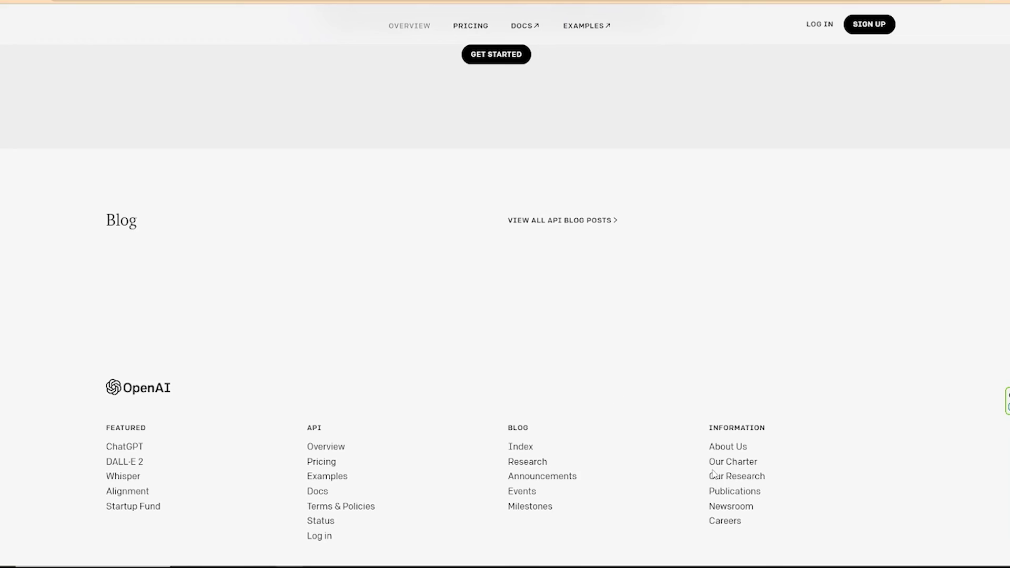
Step: From the footer's Our Research page, open the Multimodal Neurons milestone card
{"action": "left_click", "coordinate": [718, 477]}
{"action": "scroll", "coordinate": [497, 376], "scroll_direction": "down", "scroll_amount": 1}
{"action": "scroll", "coordinate": [493, 376], "scroll_direction": "down", "scroll_amount": 2}
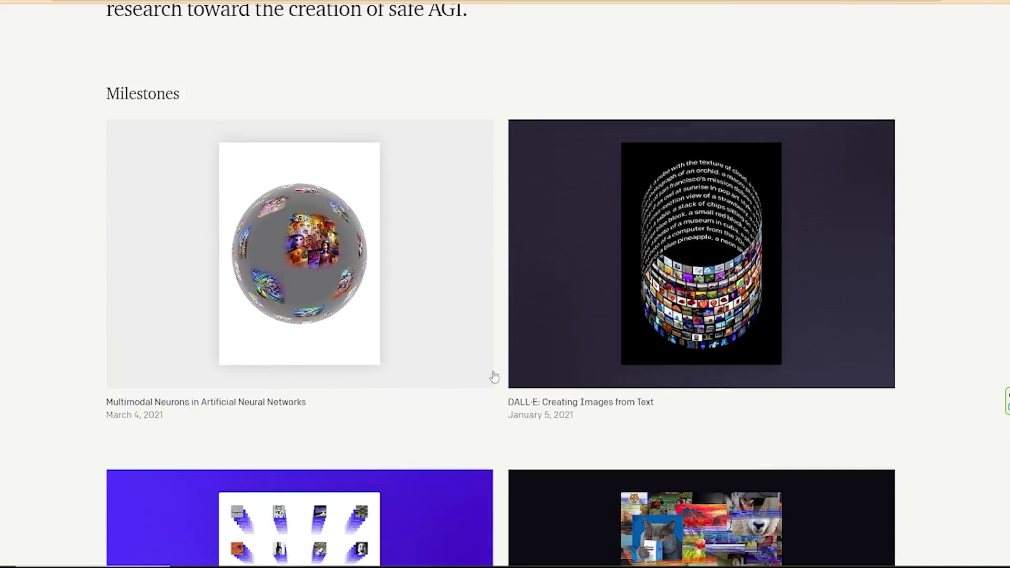
{"action": "scroll", "coordinate": [482, 361], "scroll_direction": "down", "scroll_amount": 1}
{"action": "scroll", "coordinate": [484, 363], "scroll_direction": "down", "scroll_amount": 2}
{"action": "scroll", "coordinate": [457, 386], "scroll_direction": "down", "scroll_amount": 1}
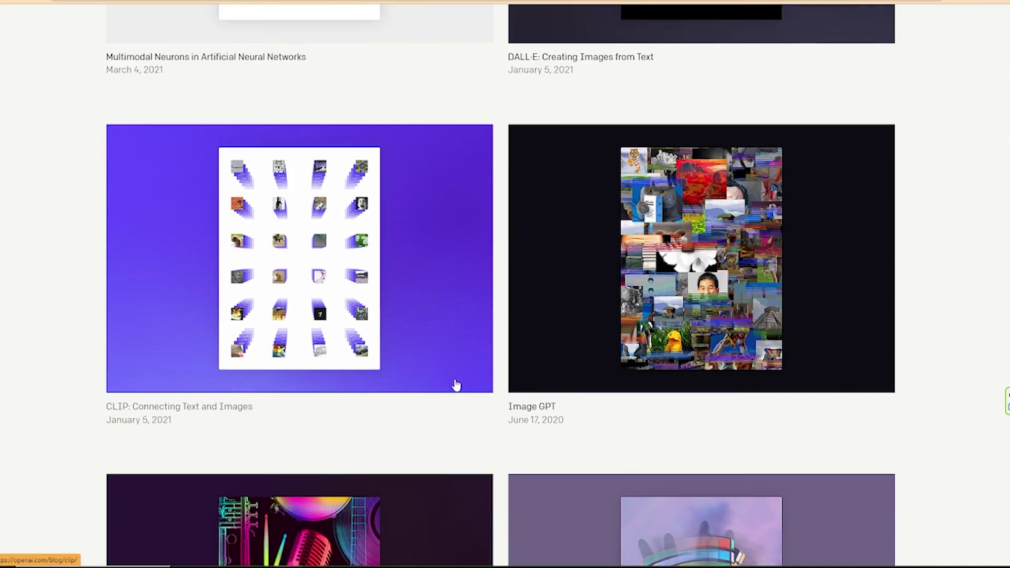
{"action": "scroll", "coordinate": [449, 385], "scroll_direction": "down", "scroll_amount": 1}
{"action": "scroll", "coordinate": [474, 340], "scroll_direction": "down", "scroll_amount": 3}
{"action": "scroll", "coordinate": [424, 371], "scroll_direction": "down", "scroll_amount": 1}
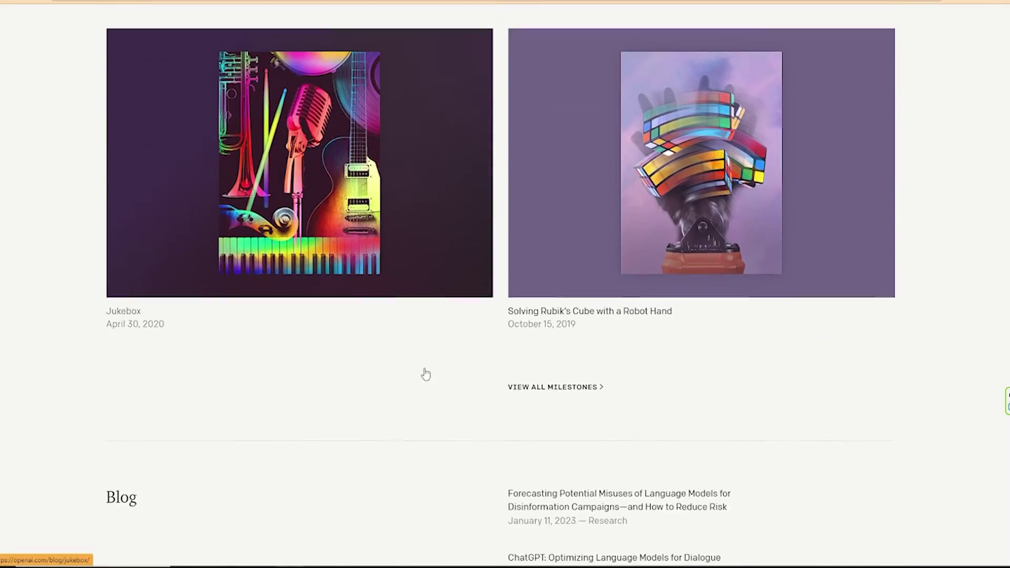
{"action": "scroll", "coordinate": [423, 369], "scroll_direction": "up", "scroll_amount": 3}
{"action": "scroll", "coordinate": [424, 370], "scroll_direction": "up", "scroll_amount": 1}
{"action": "scroll", "coordinate": [423, 371], "scroll_direction": "up", "scroll_amount": 1}
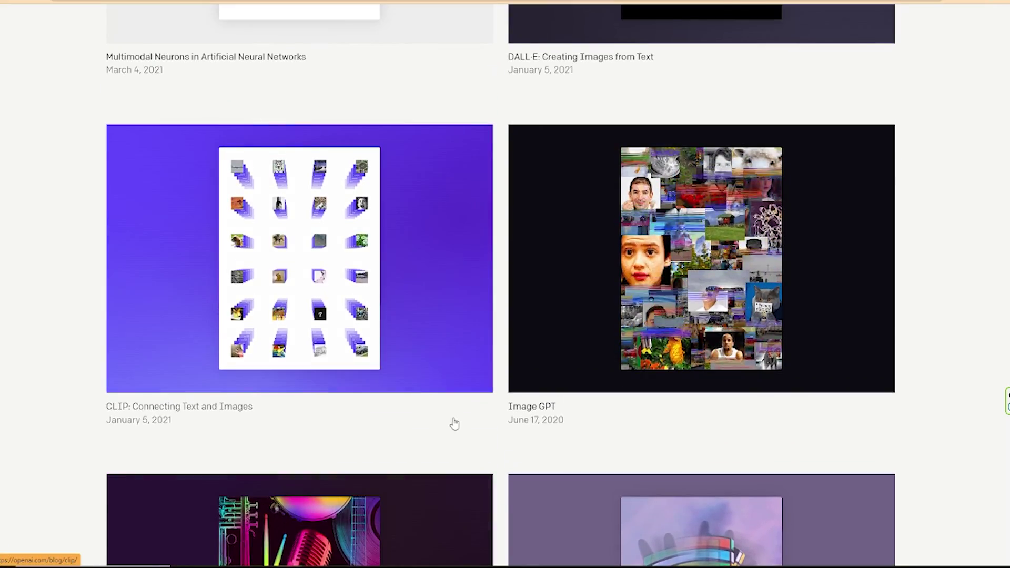
{"action": "scroll", "coordinate": [453, 422], "scroll_direction": "up", "scroll_amount": 1}
{"action": "scroll", "coordinate": [454, 422], "scroll_direction": "up", "scroll_amount": 1}
{"action": "scroll", "coordinate": [453, 420], "scroll_direction": "up", "scroll_amount": 1}
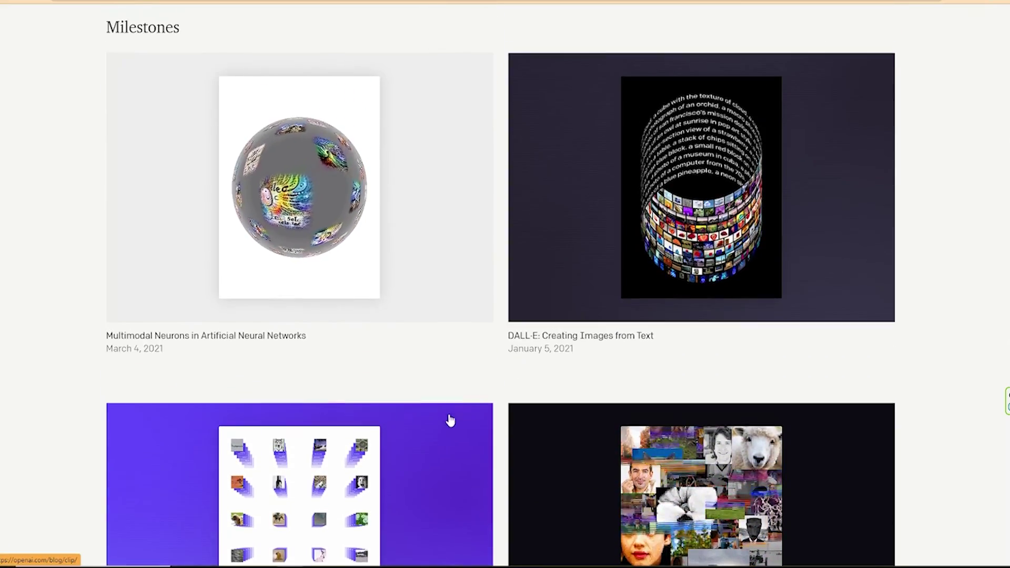
{"action": "left_click", "coordinate": [278, 339]}
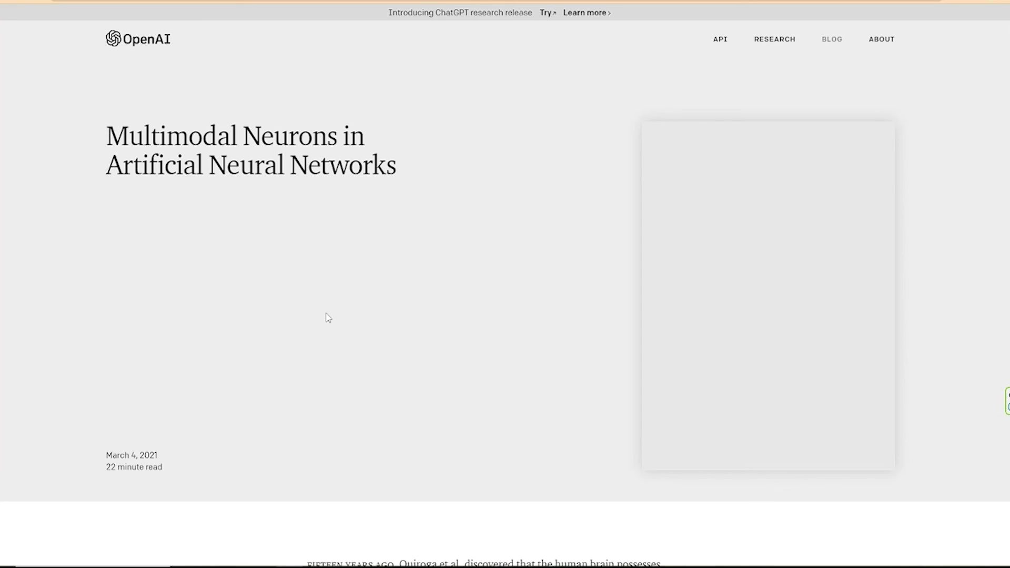